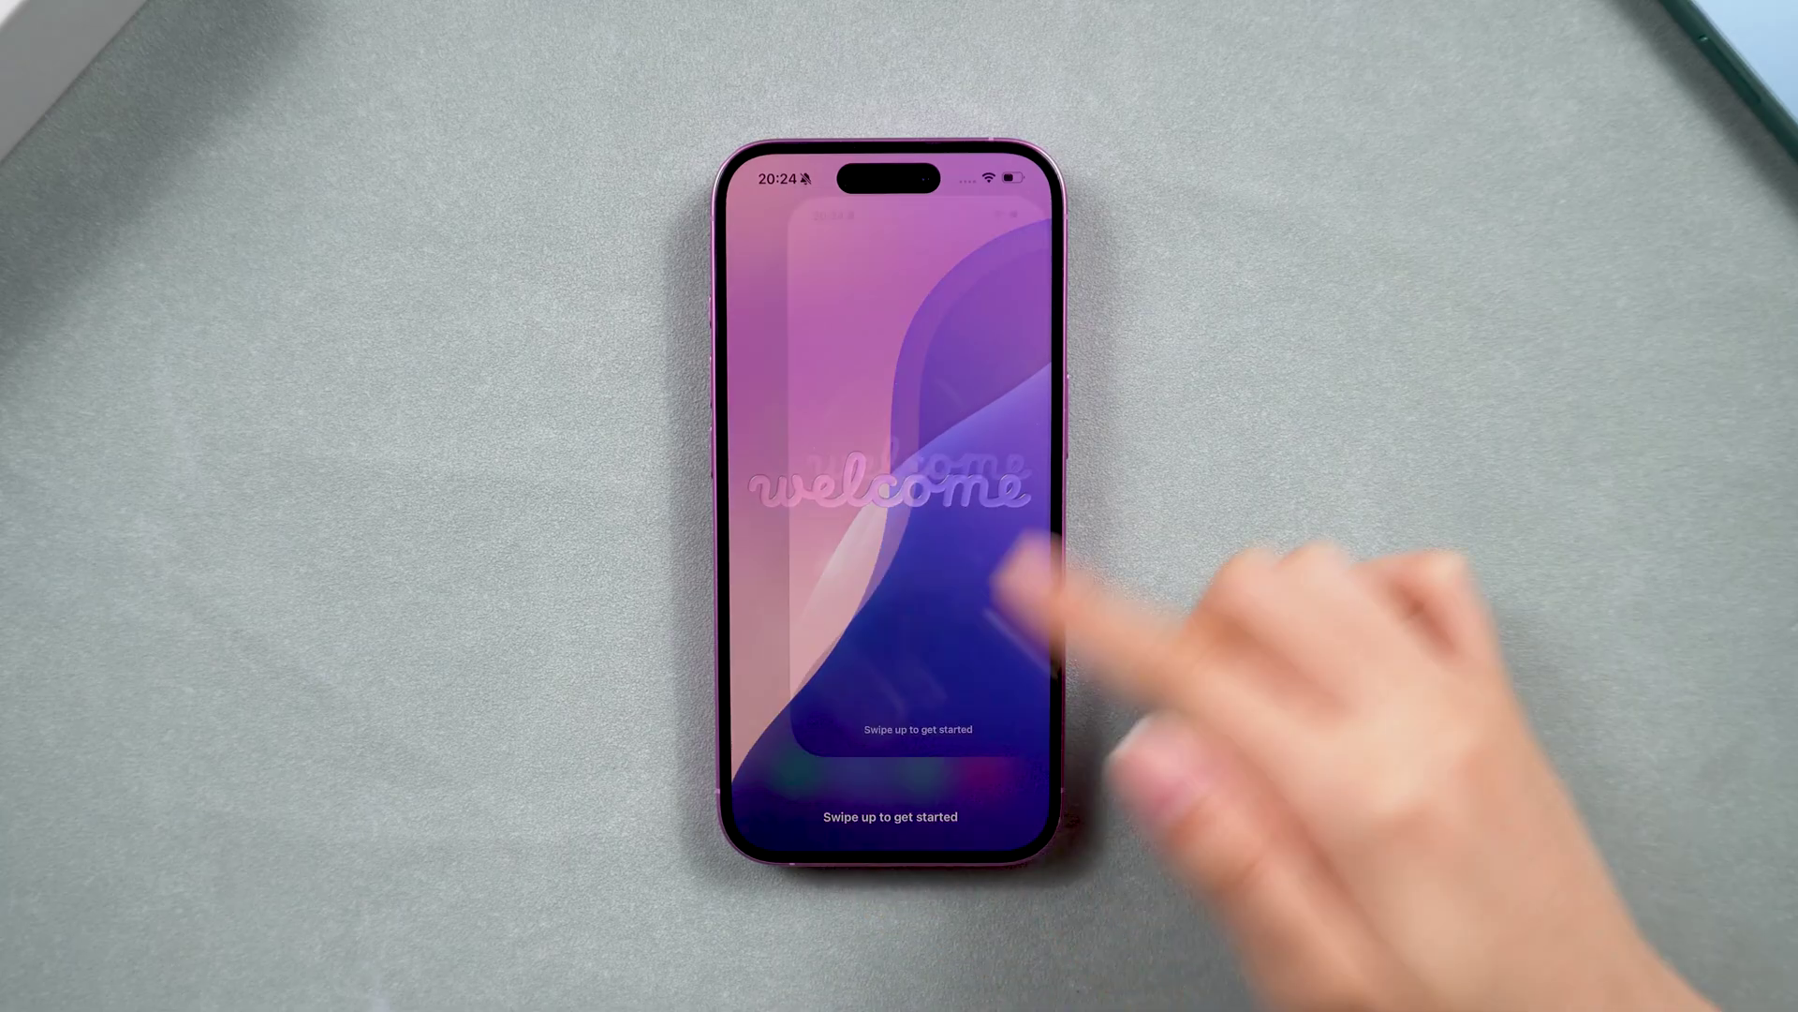
# - Unlock the iPhone and view the iOS 18.5 version details under Settings > General > About
pyautogui.moveTo(928, 824); pyautogui.dragTo(946, 487)
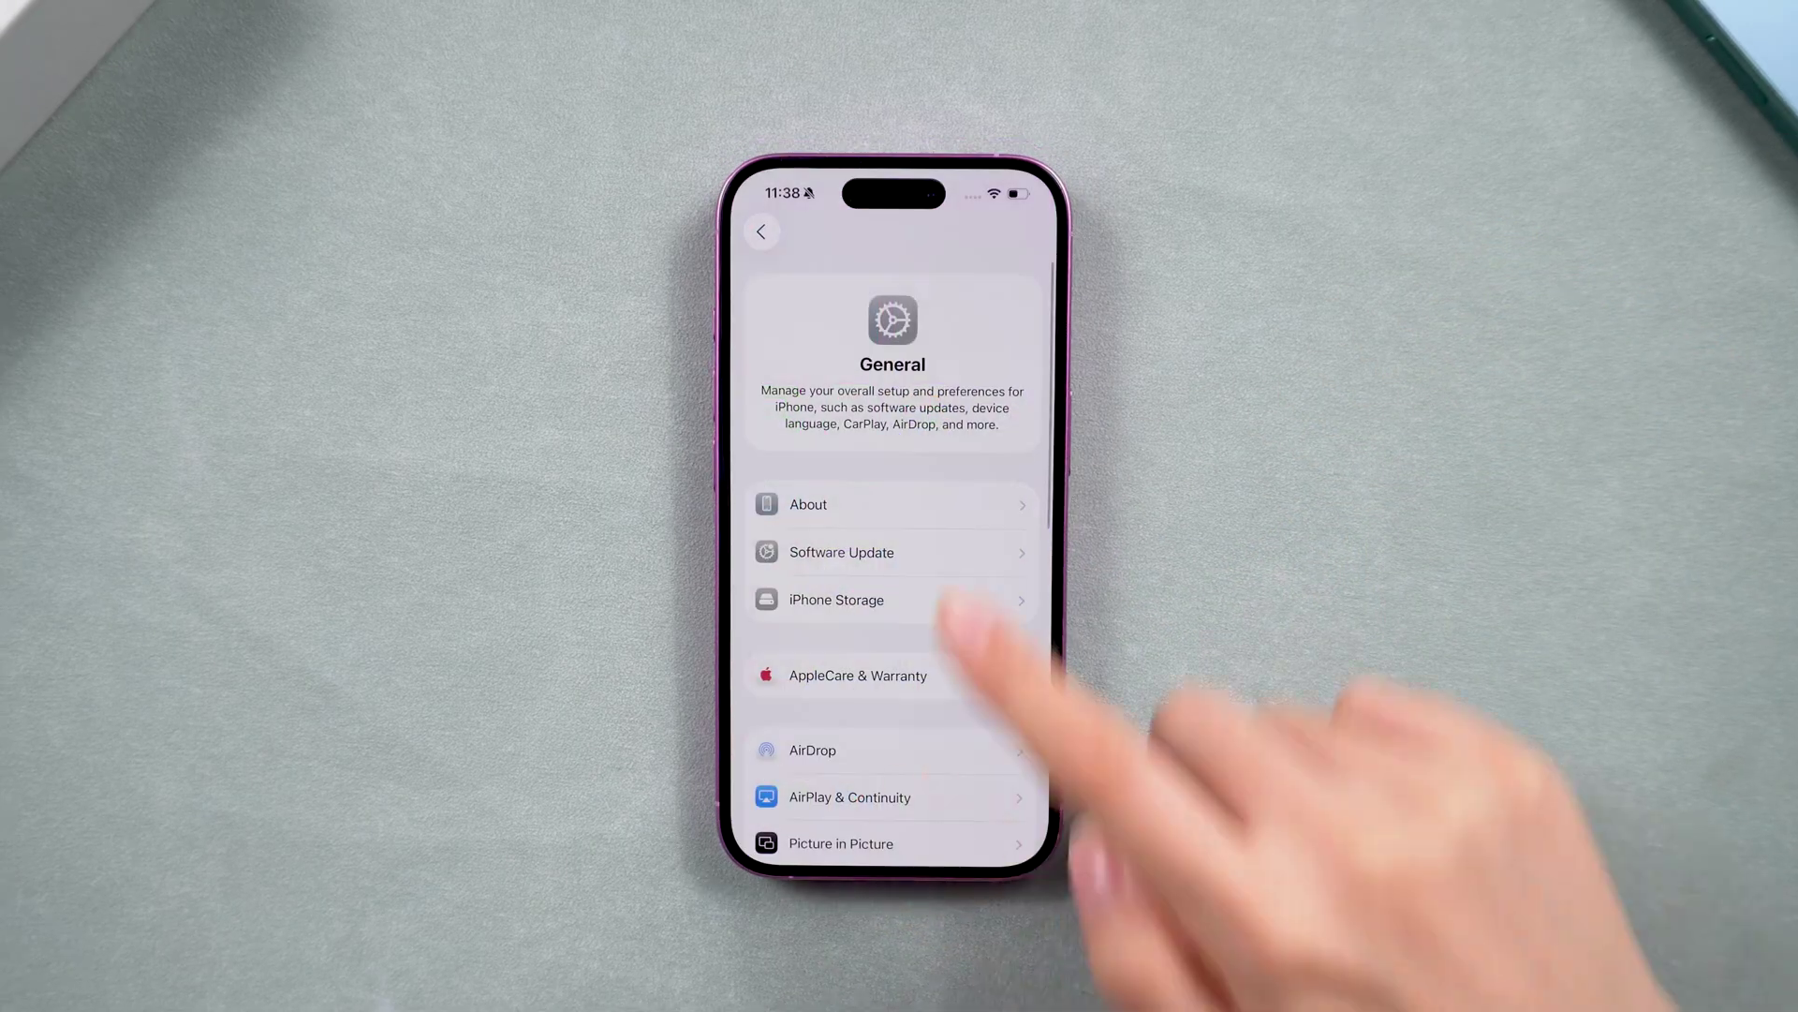
pyautogui.click(843, 502)
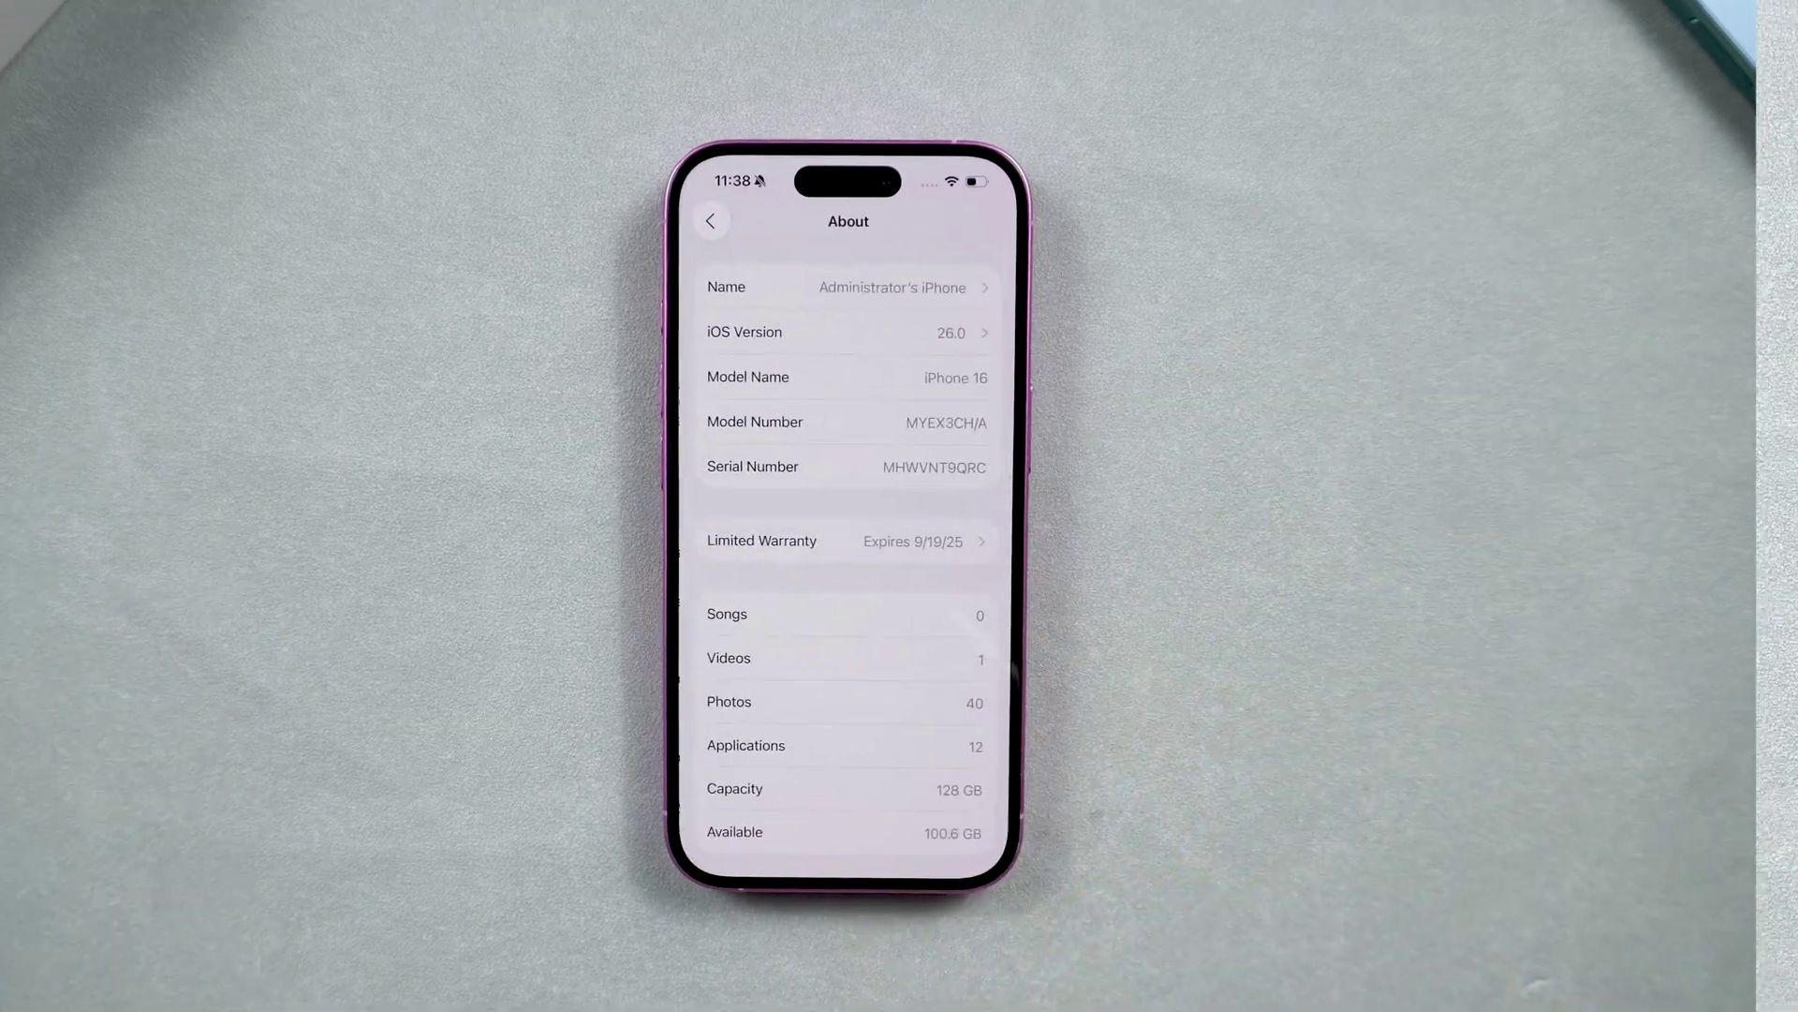
pyautogui.click(880, 334)
pyautogui.click(1217, 459)
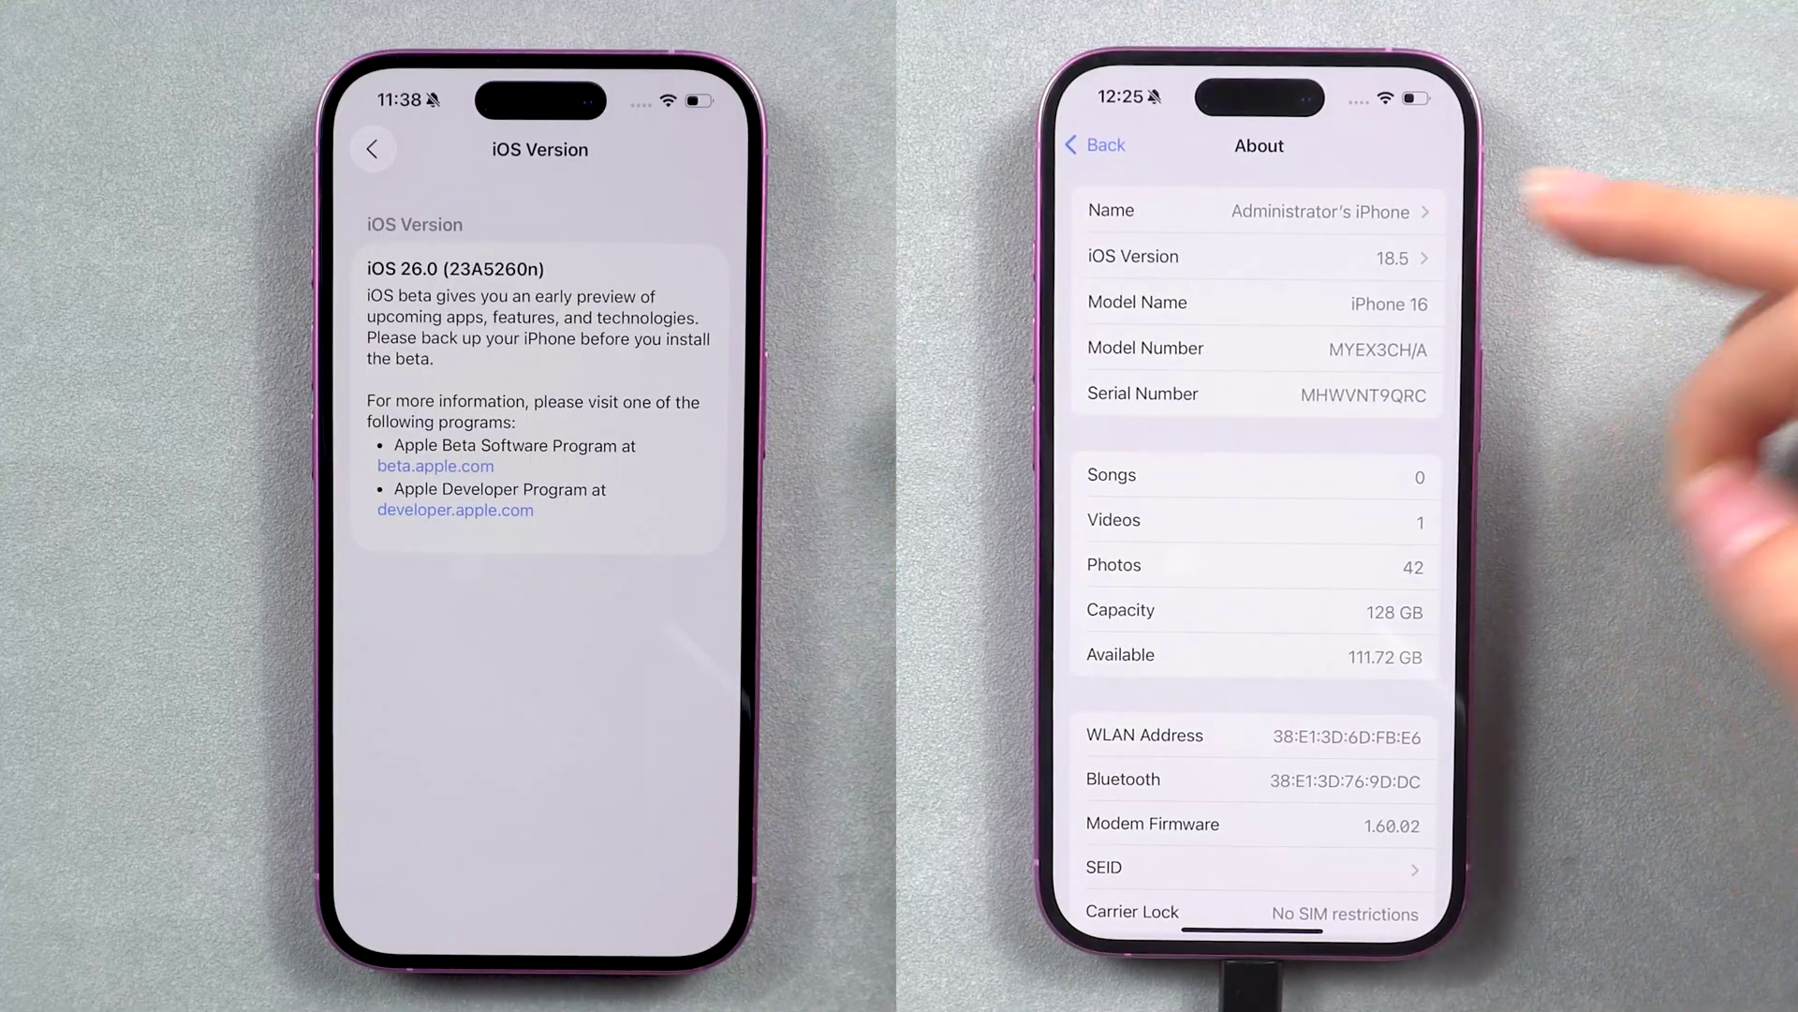
pyautogui.click(1405, 257)
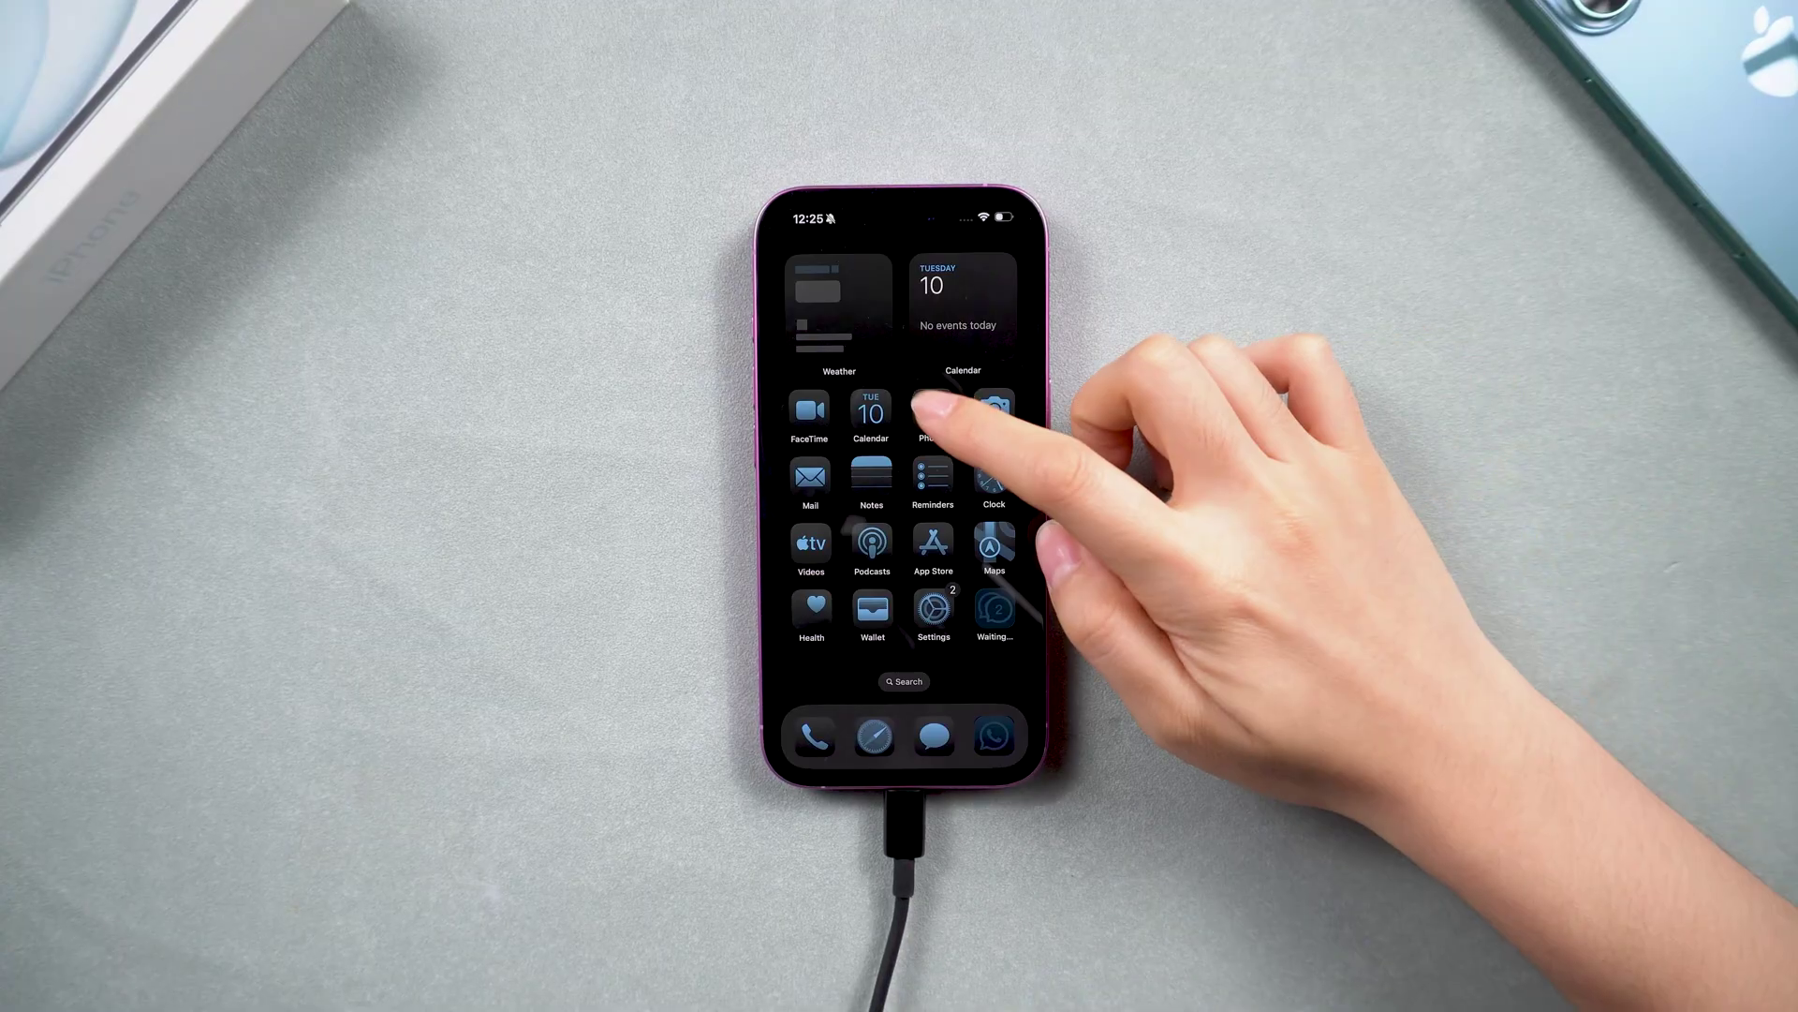
# - Open Photos and scroll through the full Library grid
pyautogui.click(930, 410)
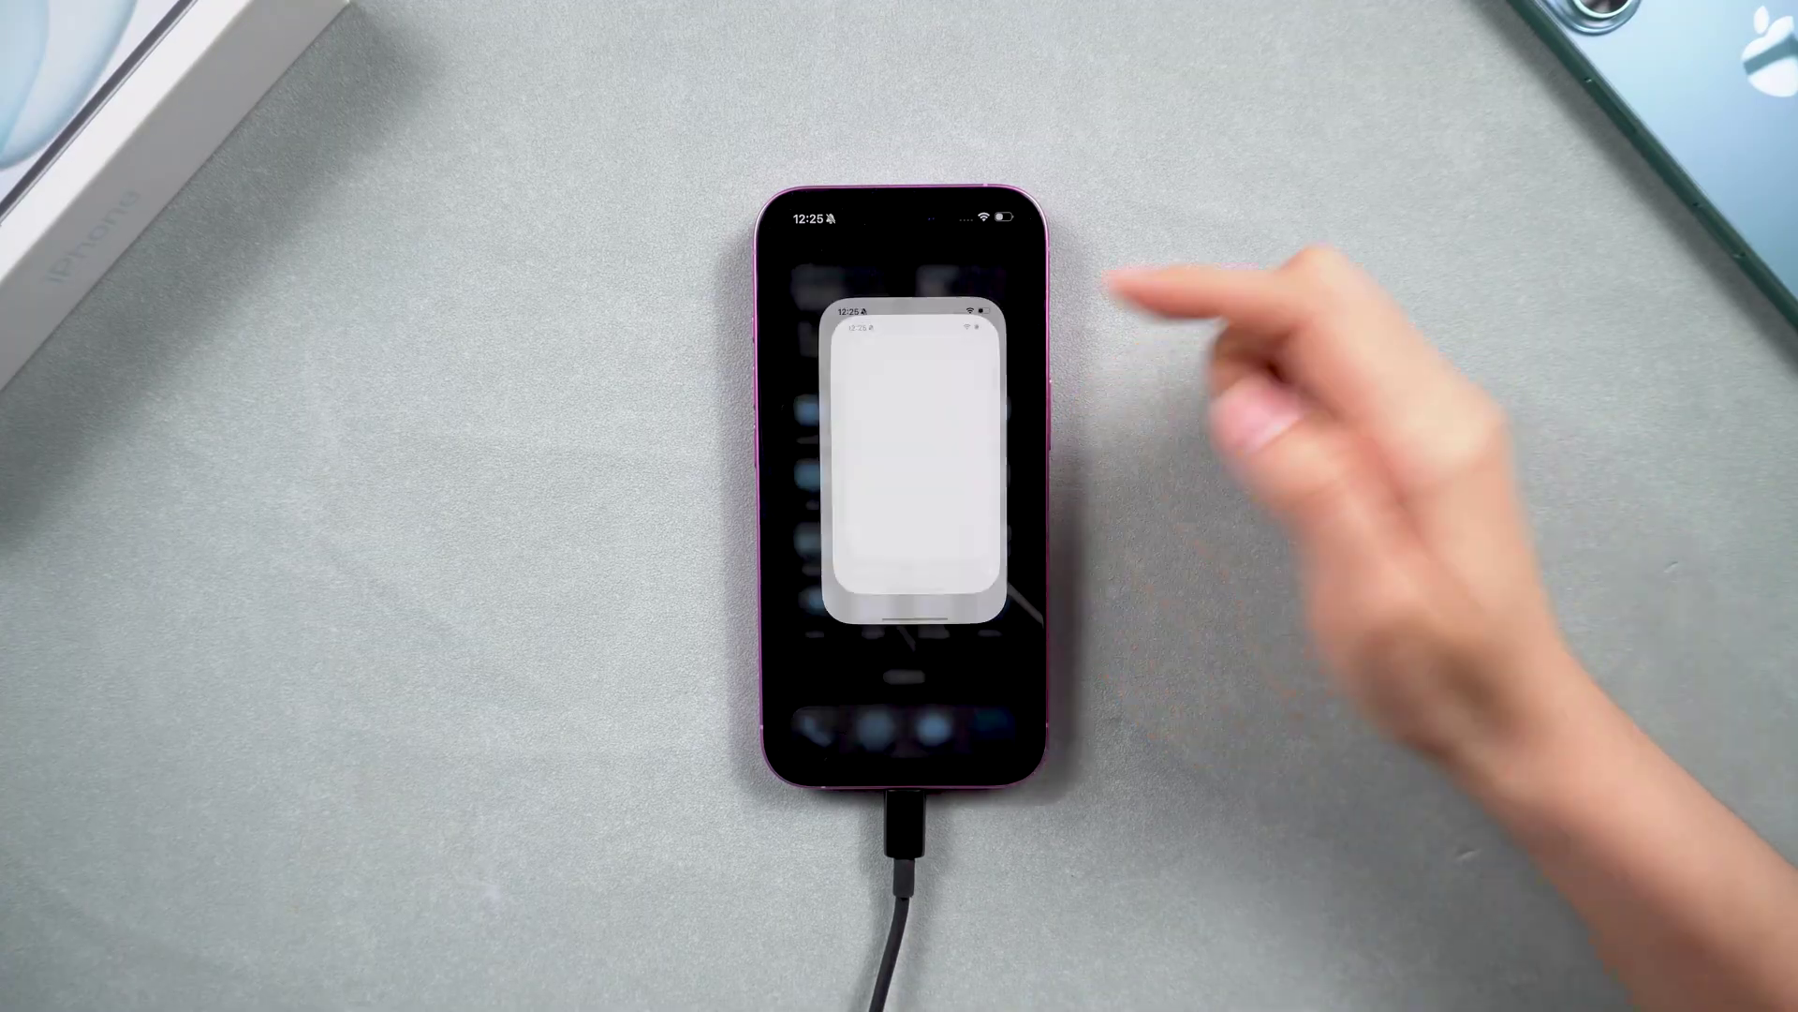
pyautogui.moveTo(950, 644); pyautogui.dragTo(955, 740)
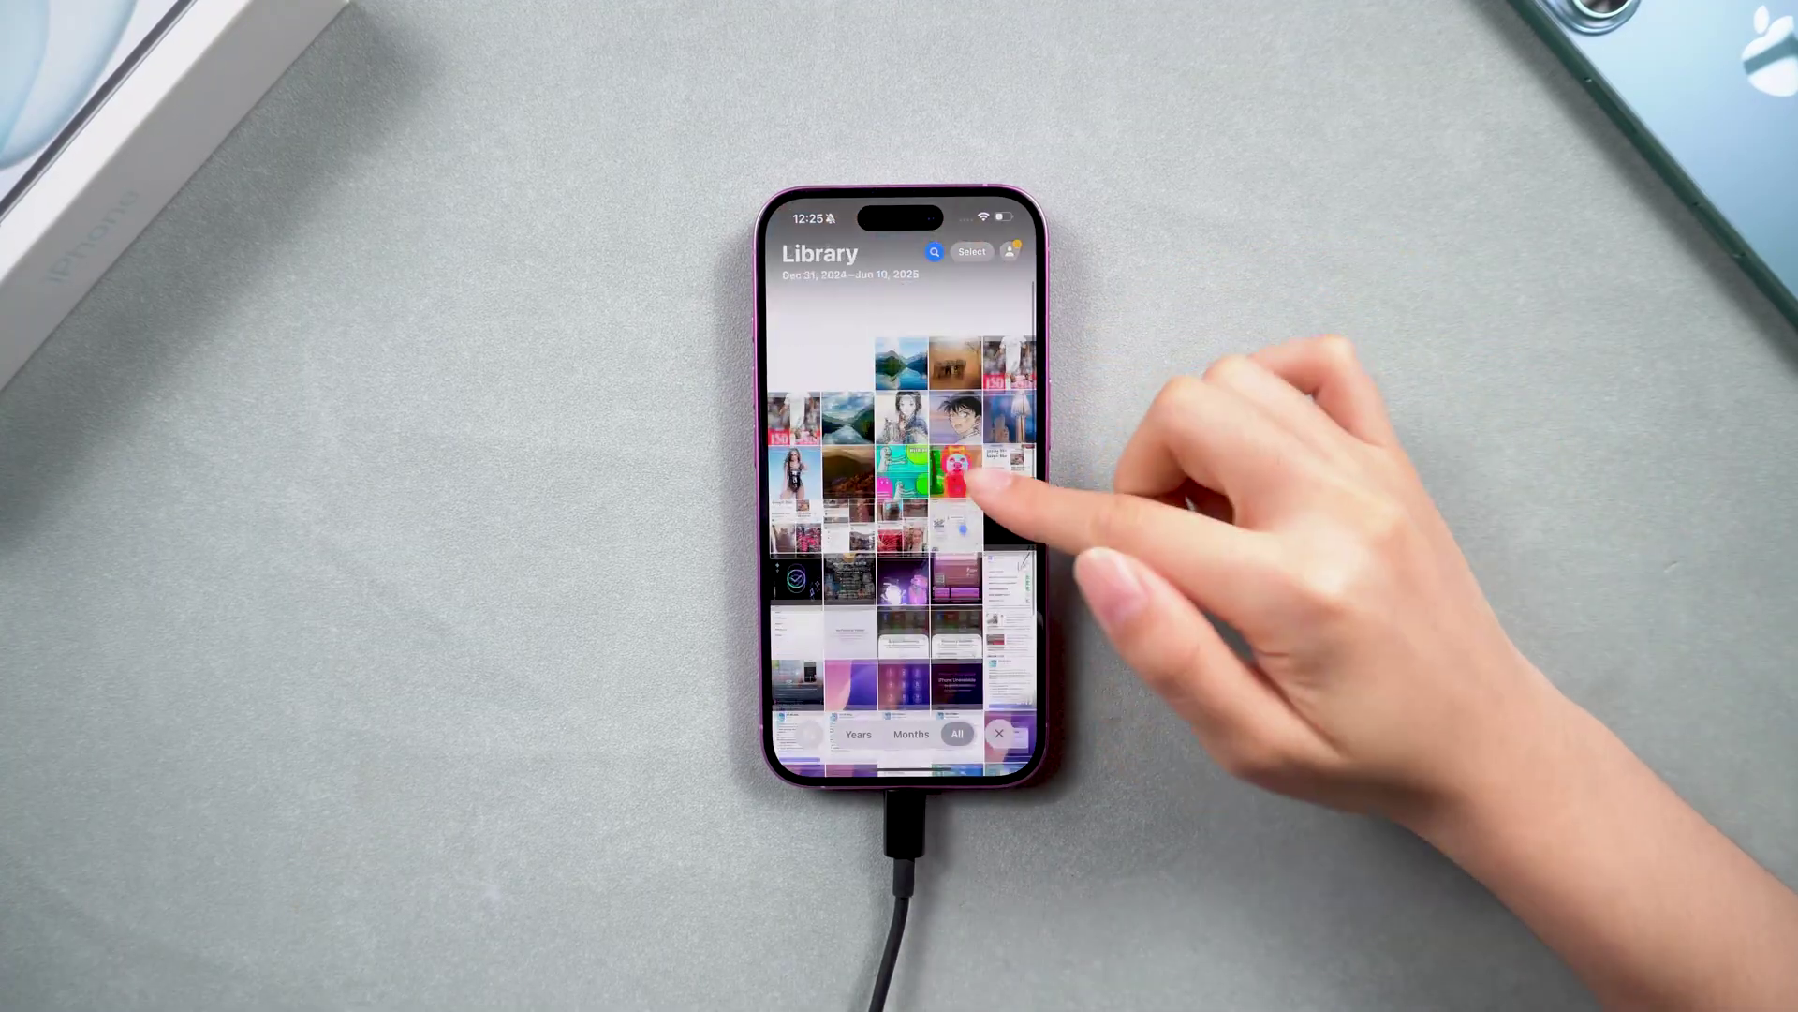
pyautogui.scroll(5, 900, 525)
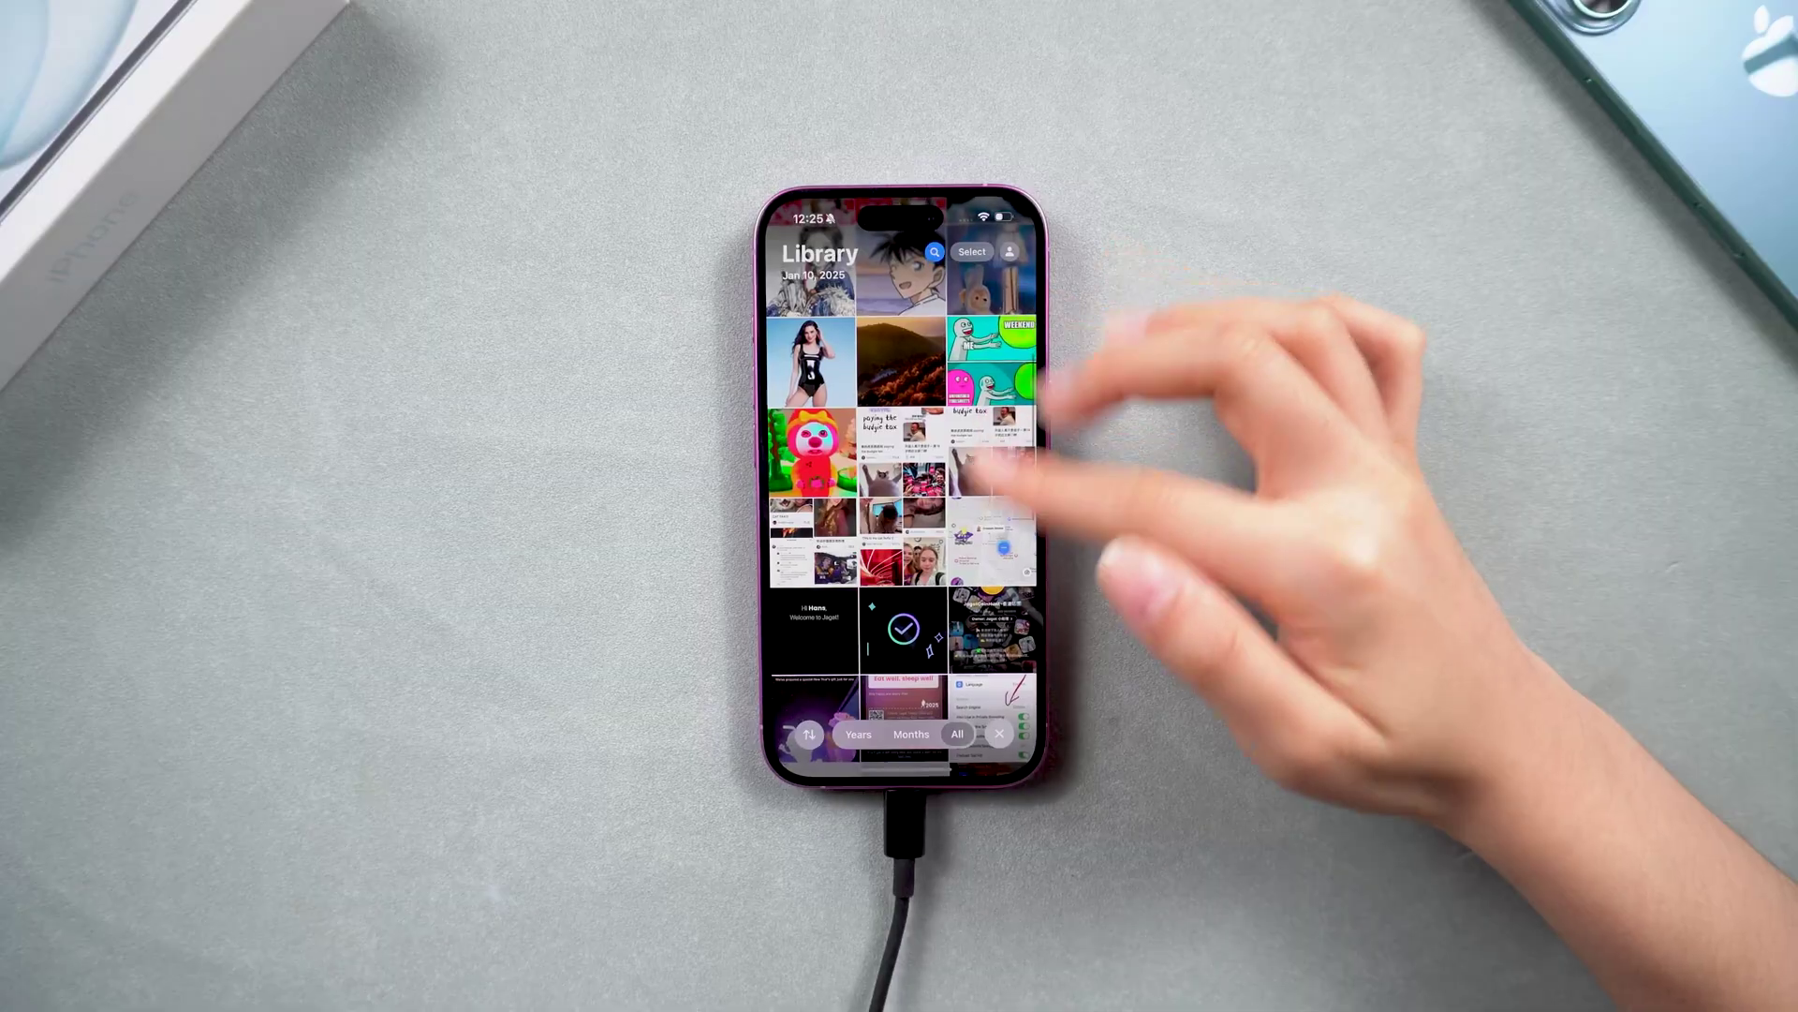
pyautogui.scroll(-1, 1031, 599)
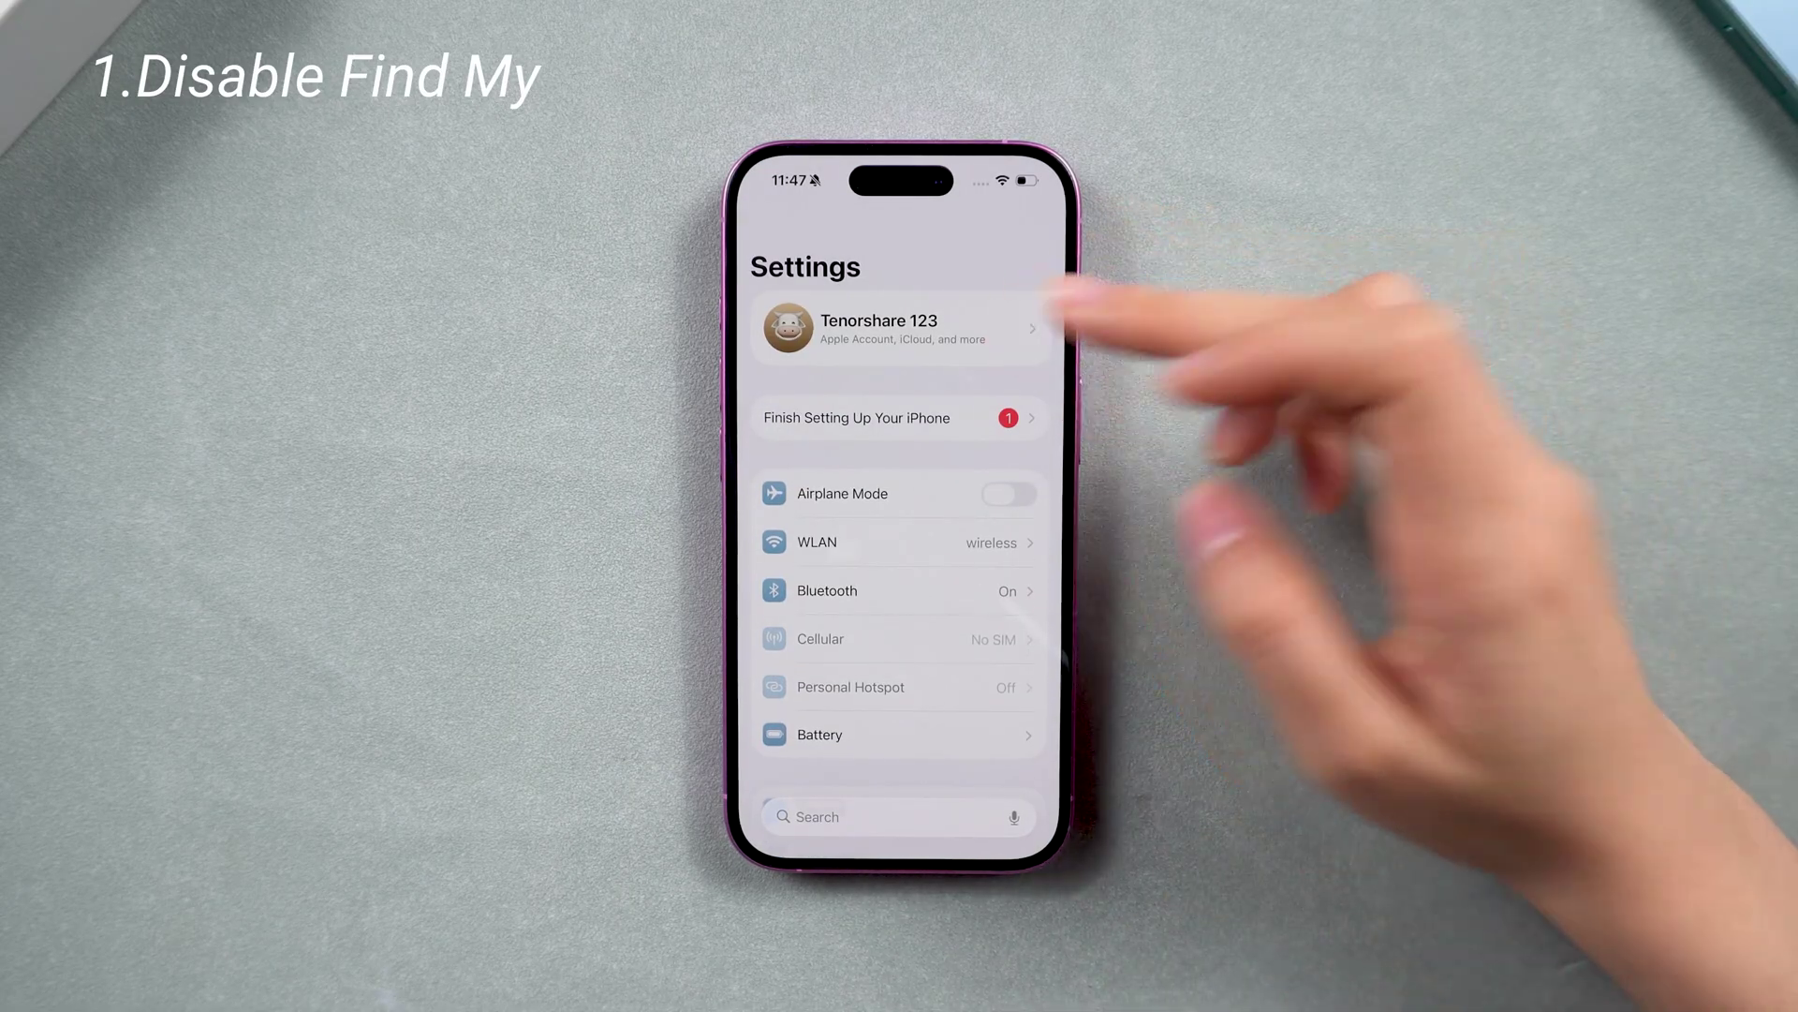
# - Switch off Find My iPhone under Apple Account > Find My > Find My iPhone
pyautogui.click(1026, 323)
pyautogui.scroll(-3, 992, 655)
pyautogui.click(1012, 604)
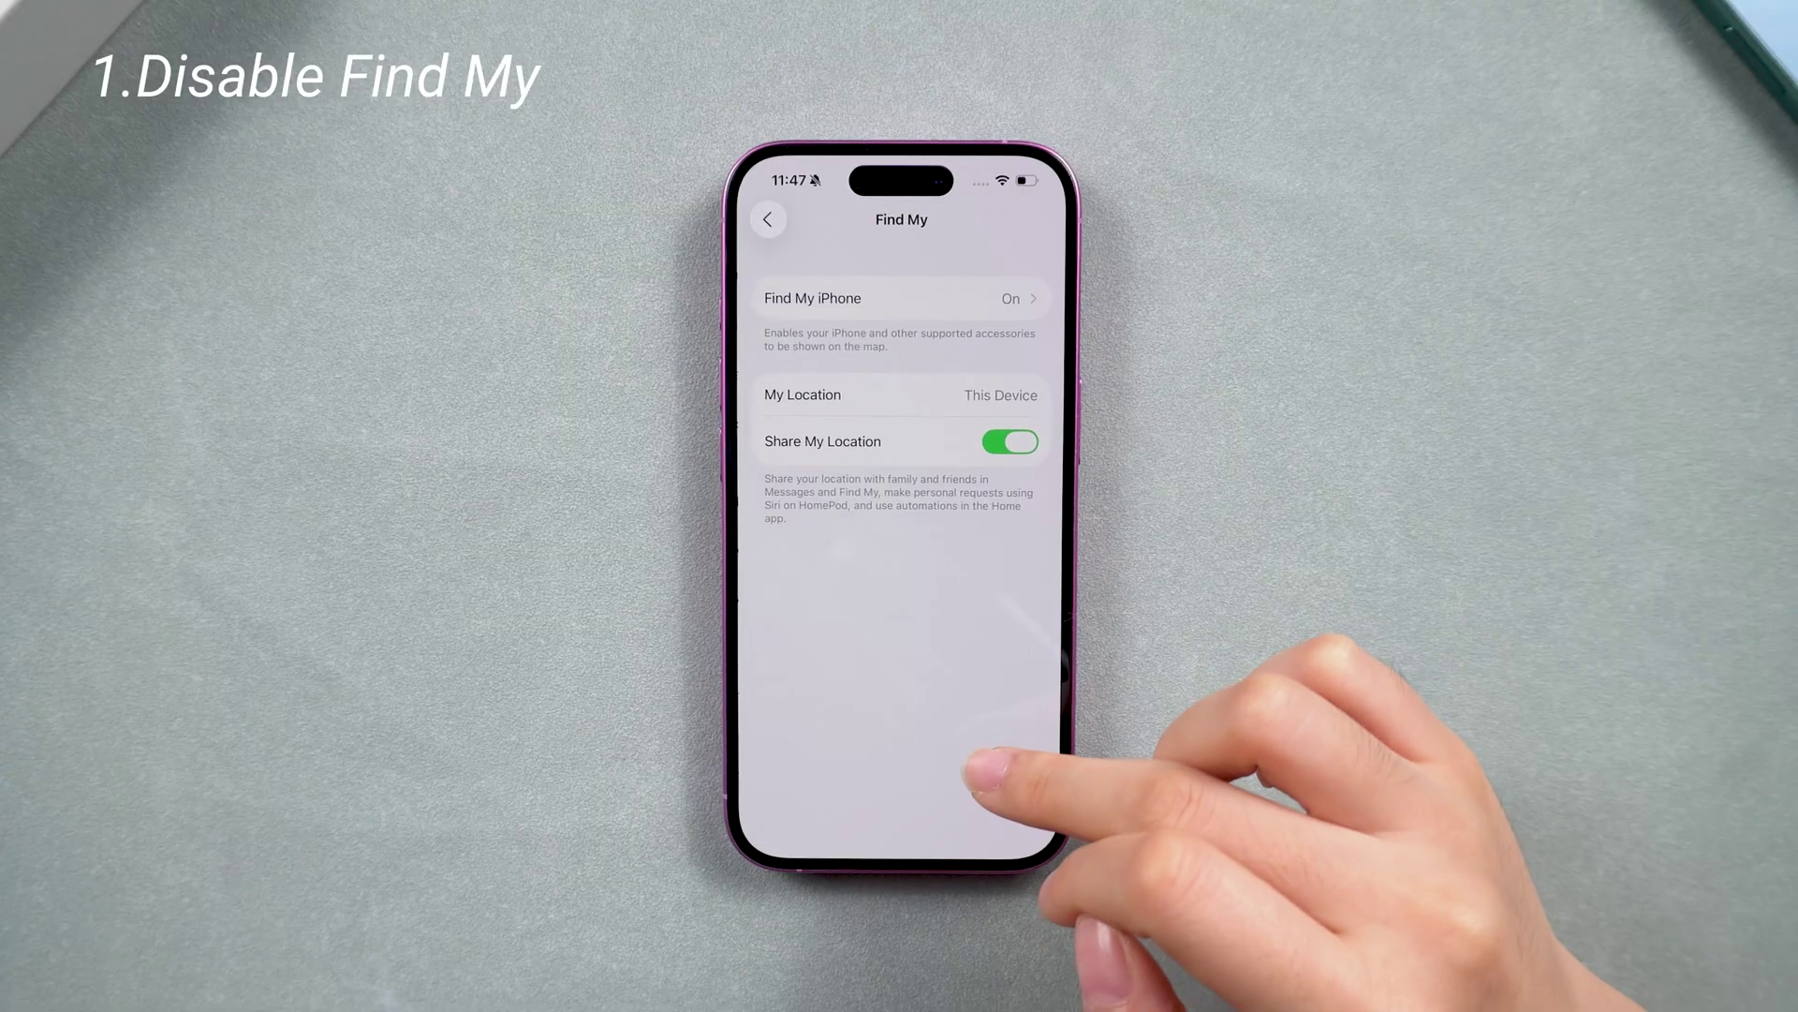
pyautogui.click(997, 293)
pyautogui.click(1013, 283)
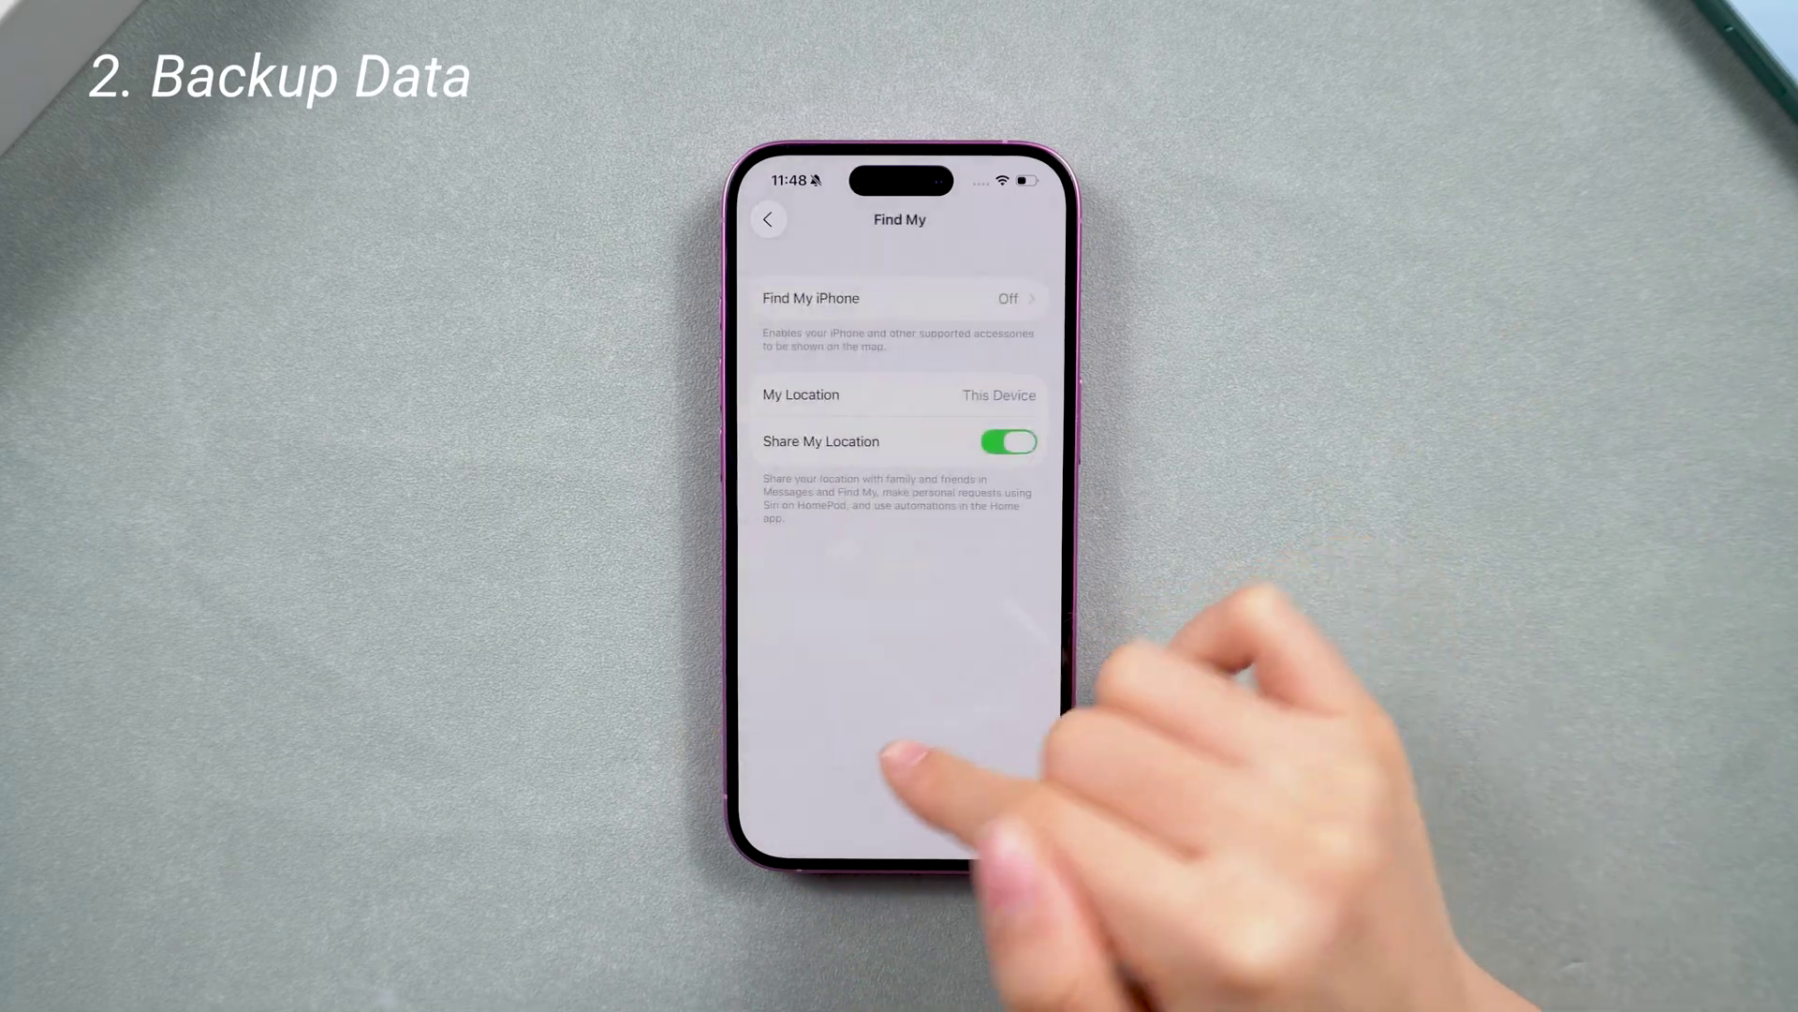
# - Run Back Up Now from the iCloud Backup settings of the Apple Account
pyautogui.moveTo(740, 744); pyautogui.dragTo(1024, 683)
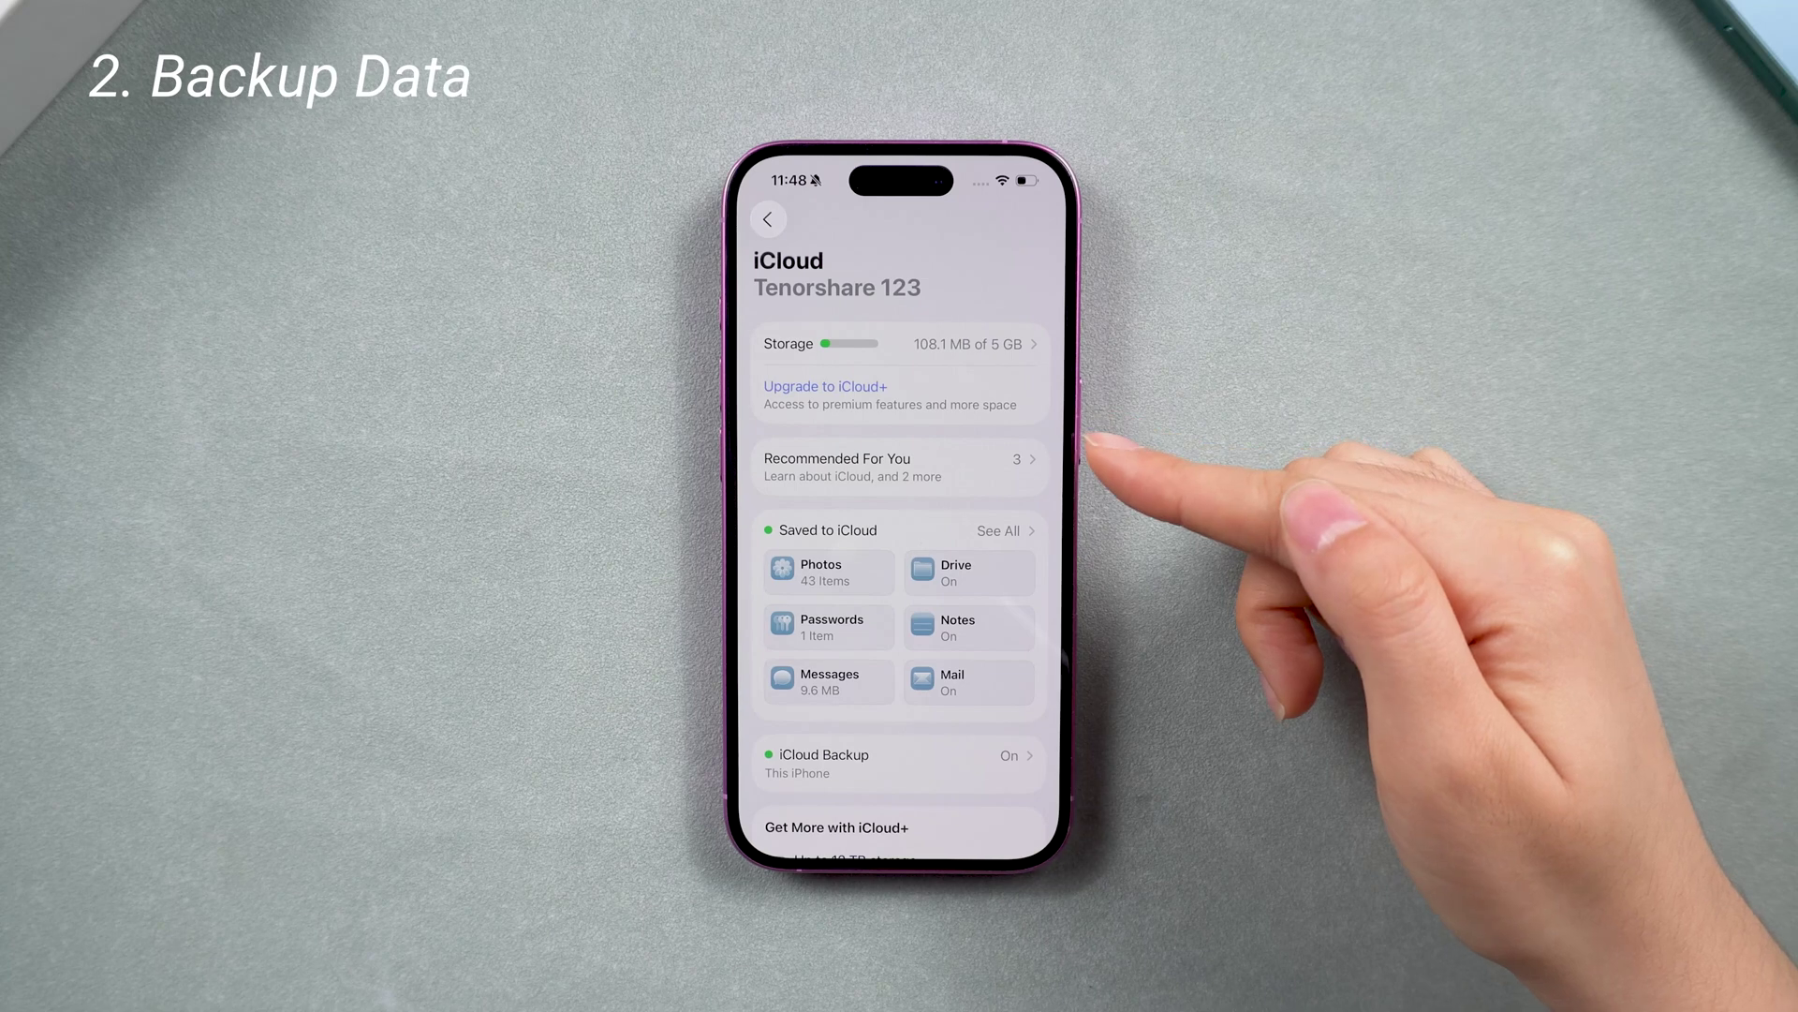
pyautogui.scroll(-3, 974, 667)
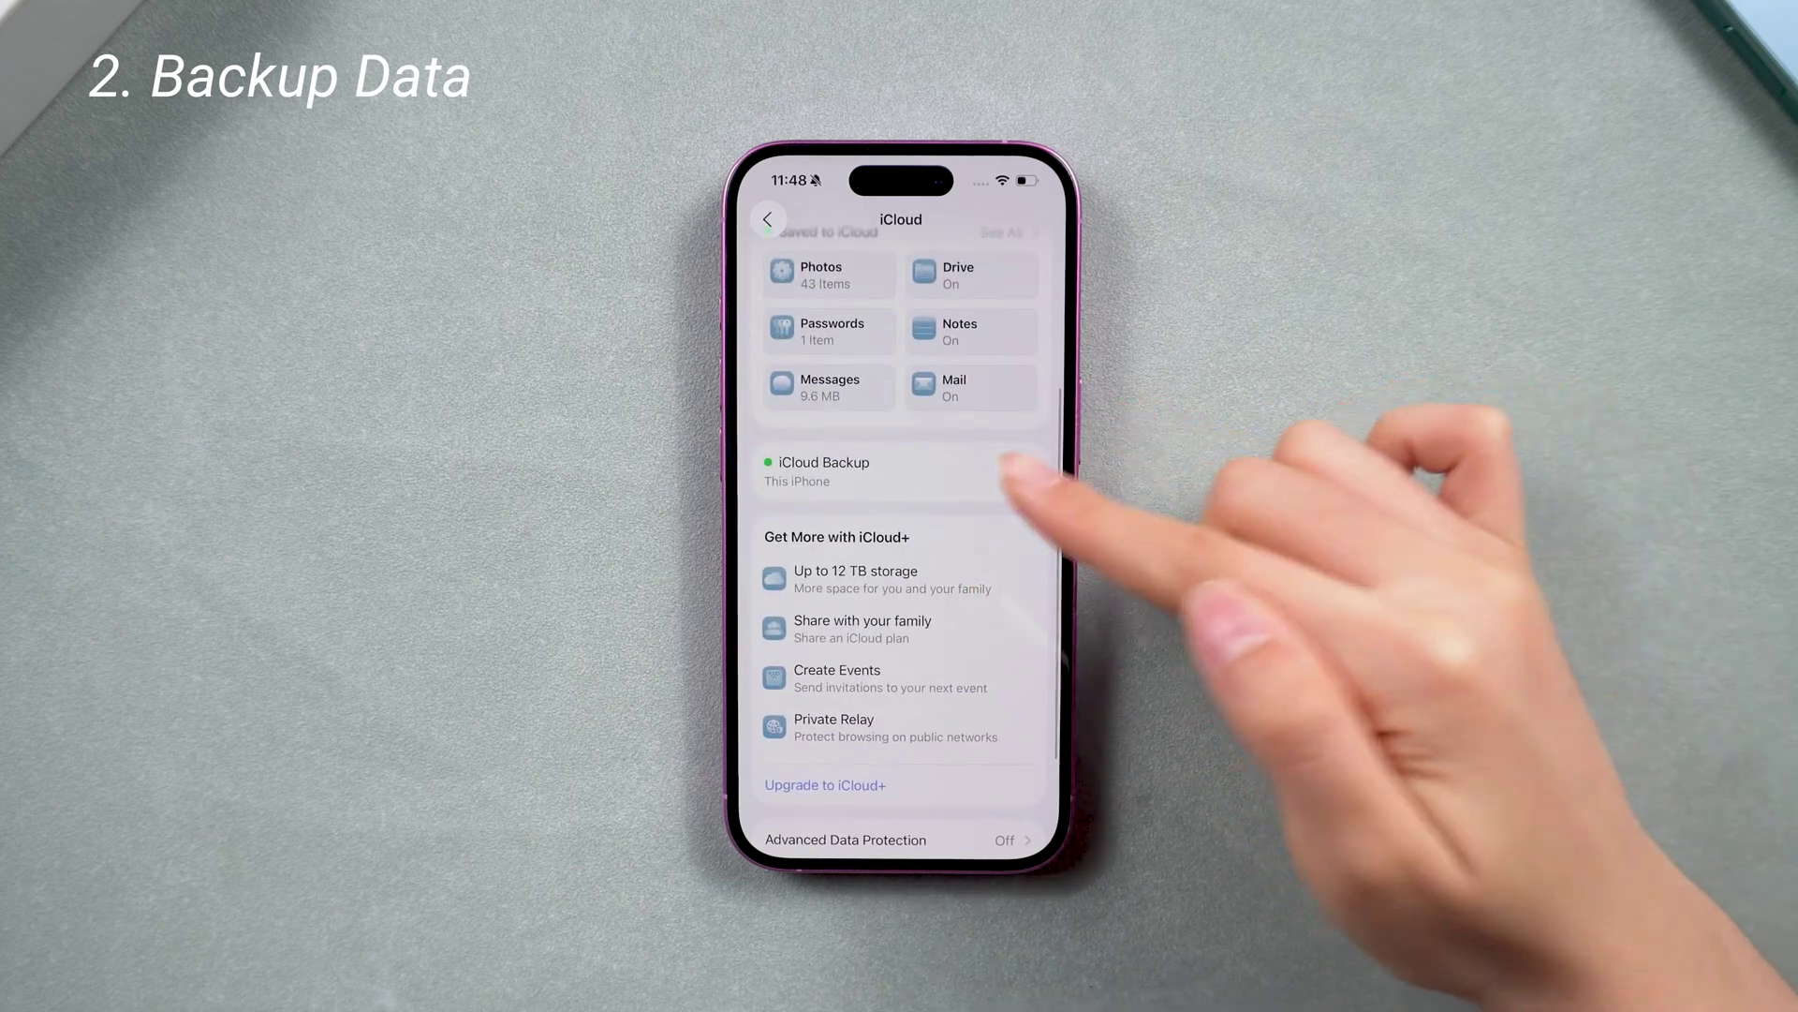
pyautogui.click(997, 473)
pyautogui.click(964, 639)
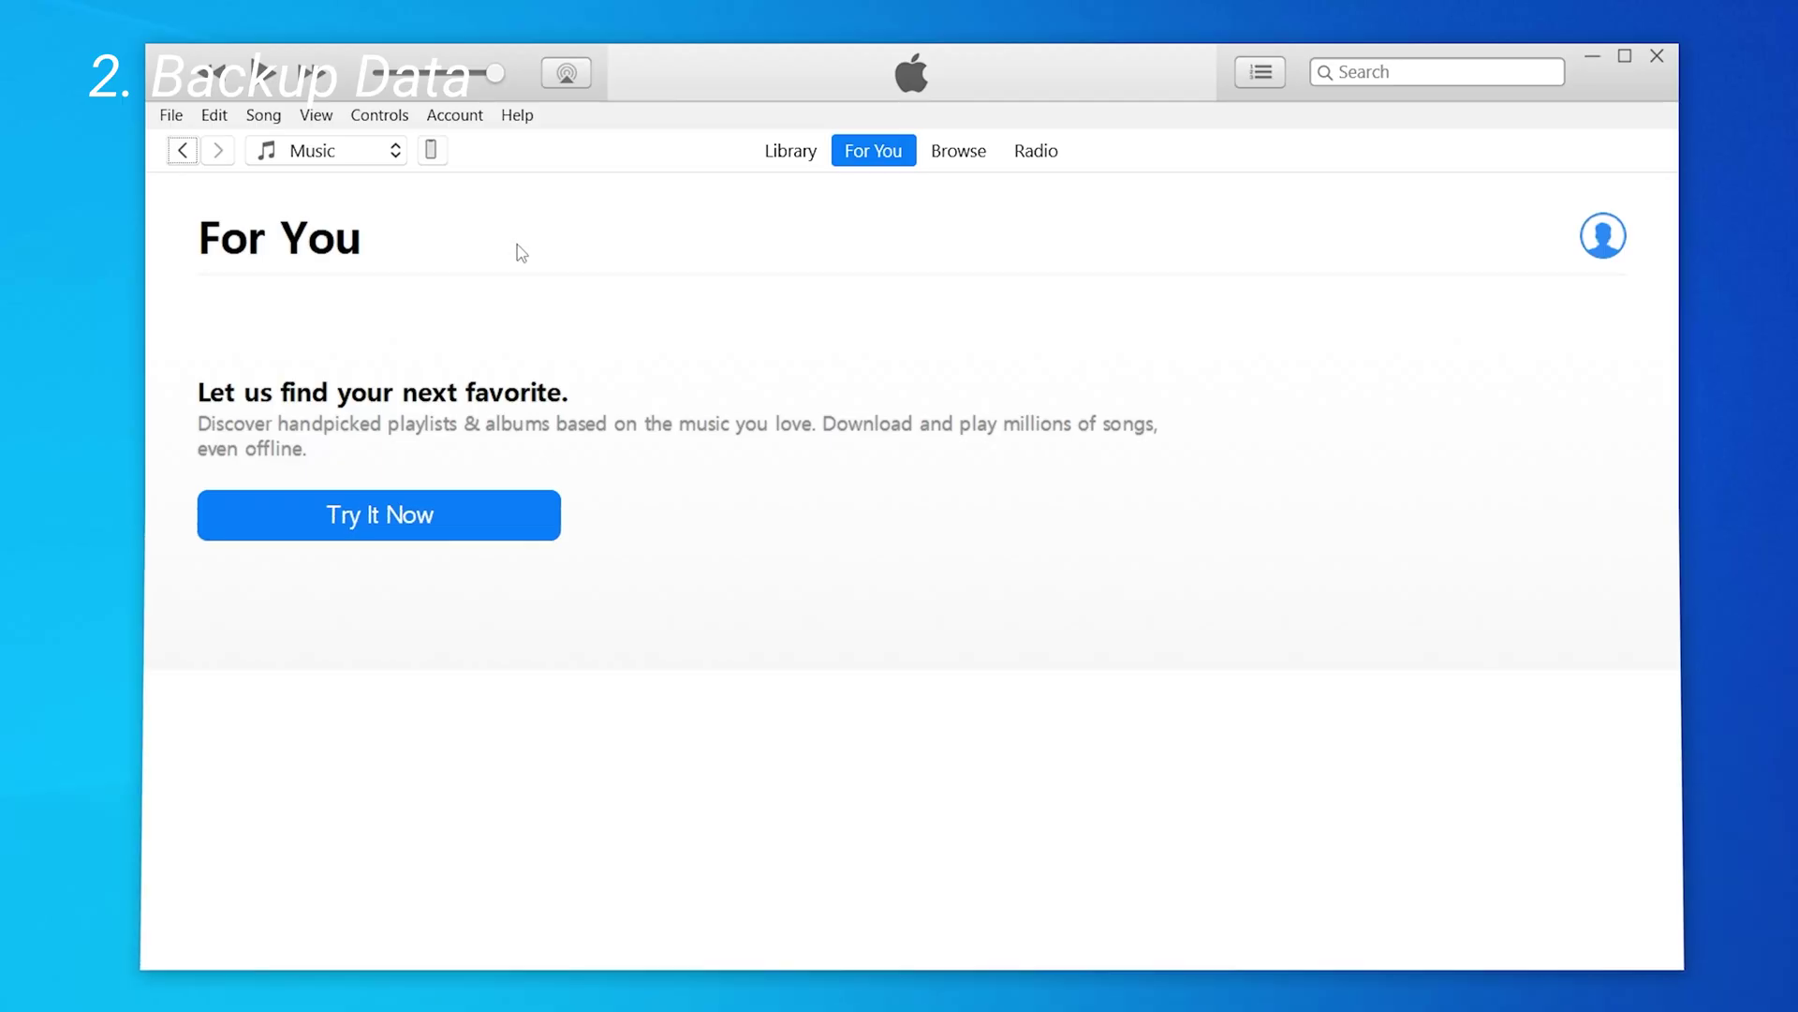
# - Show the connected iPhone's Summary page using the iTunes toolbar device button
pyautogui.click(430, 151)
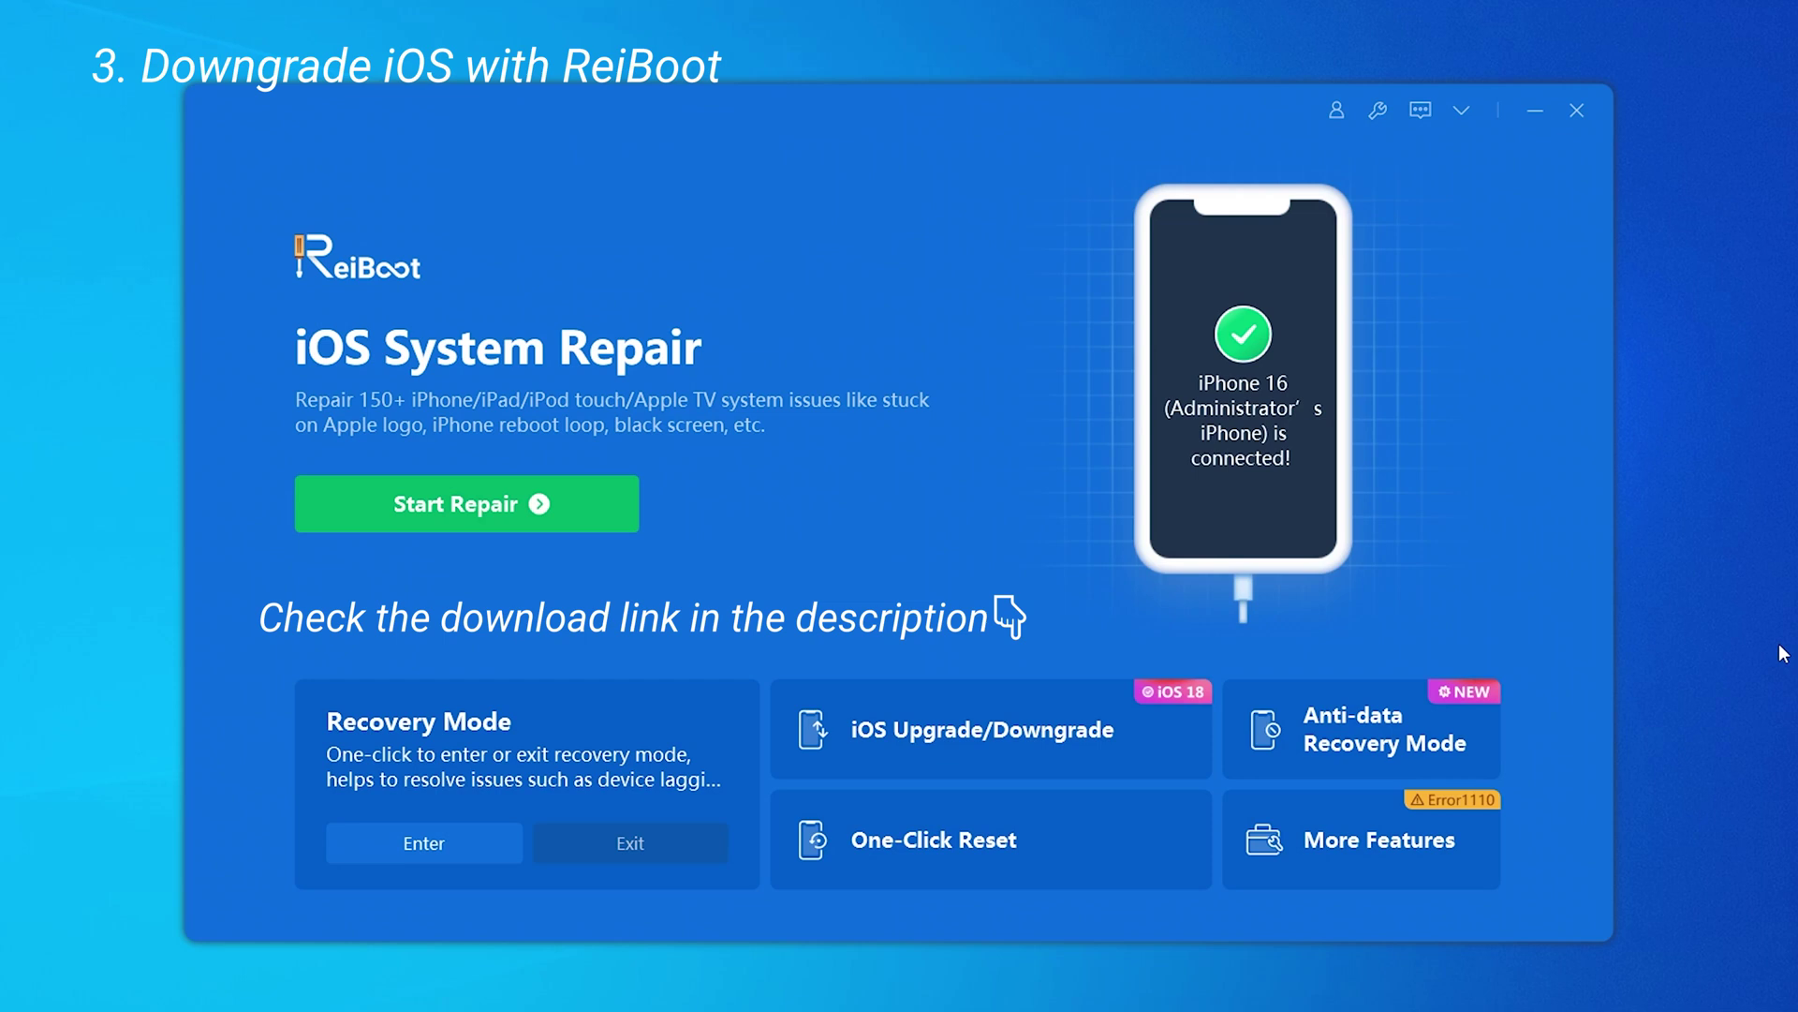
# - In ReiBoot, start an iOS downgrade to iOS 18.5 and confirm the data-erasing downgrade
pyautogui.click(1136, 754)
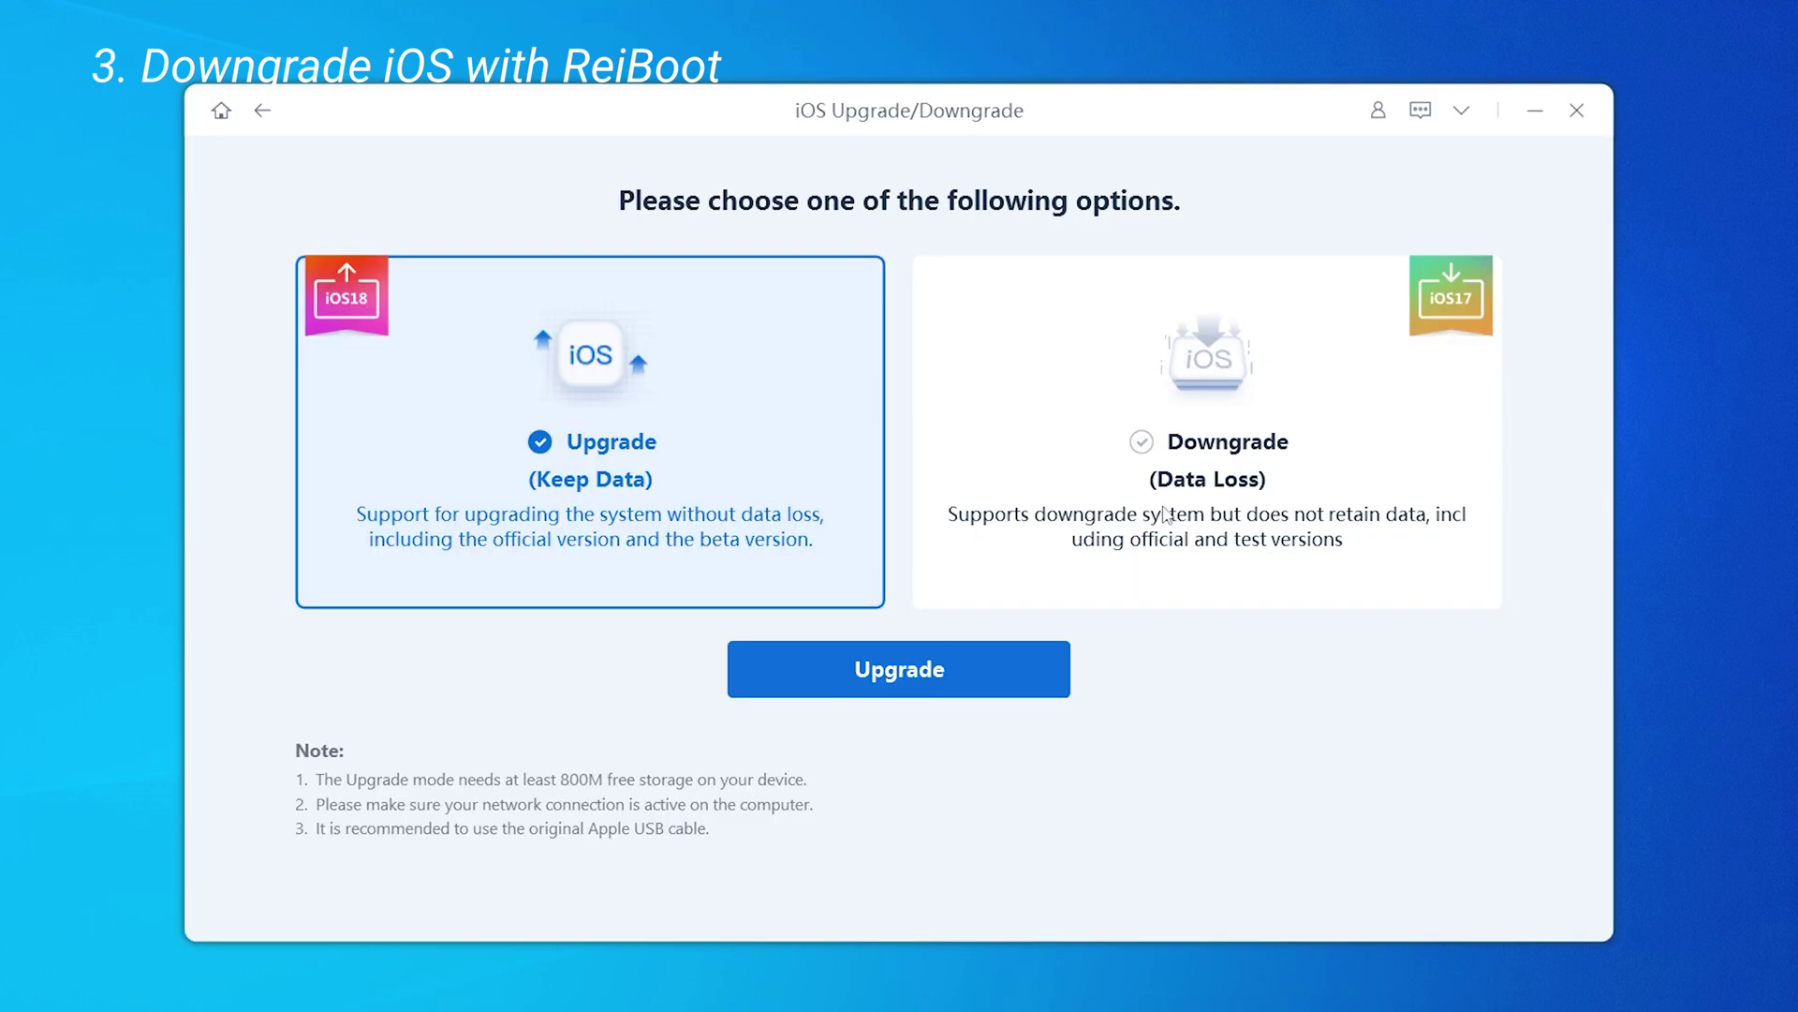
pyautogui.click(1167, 521)
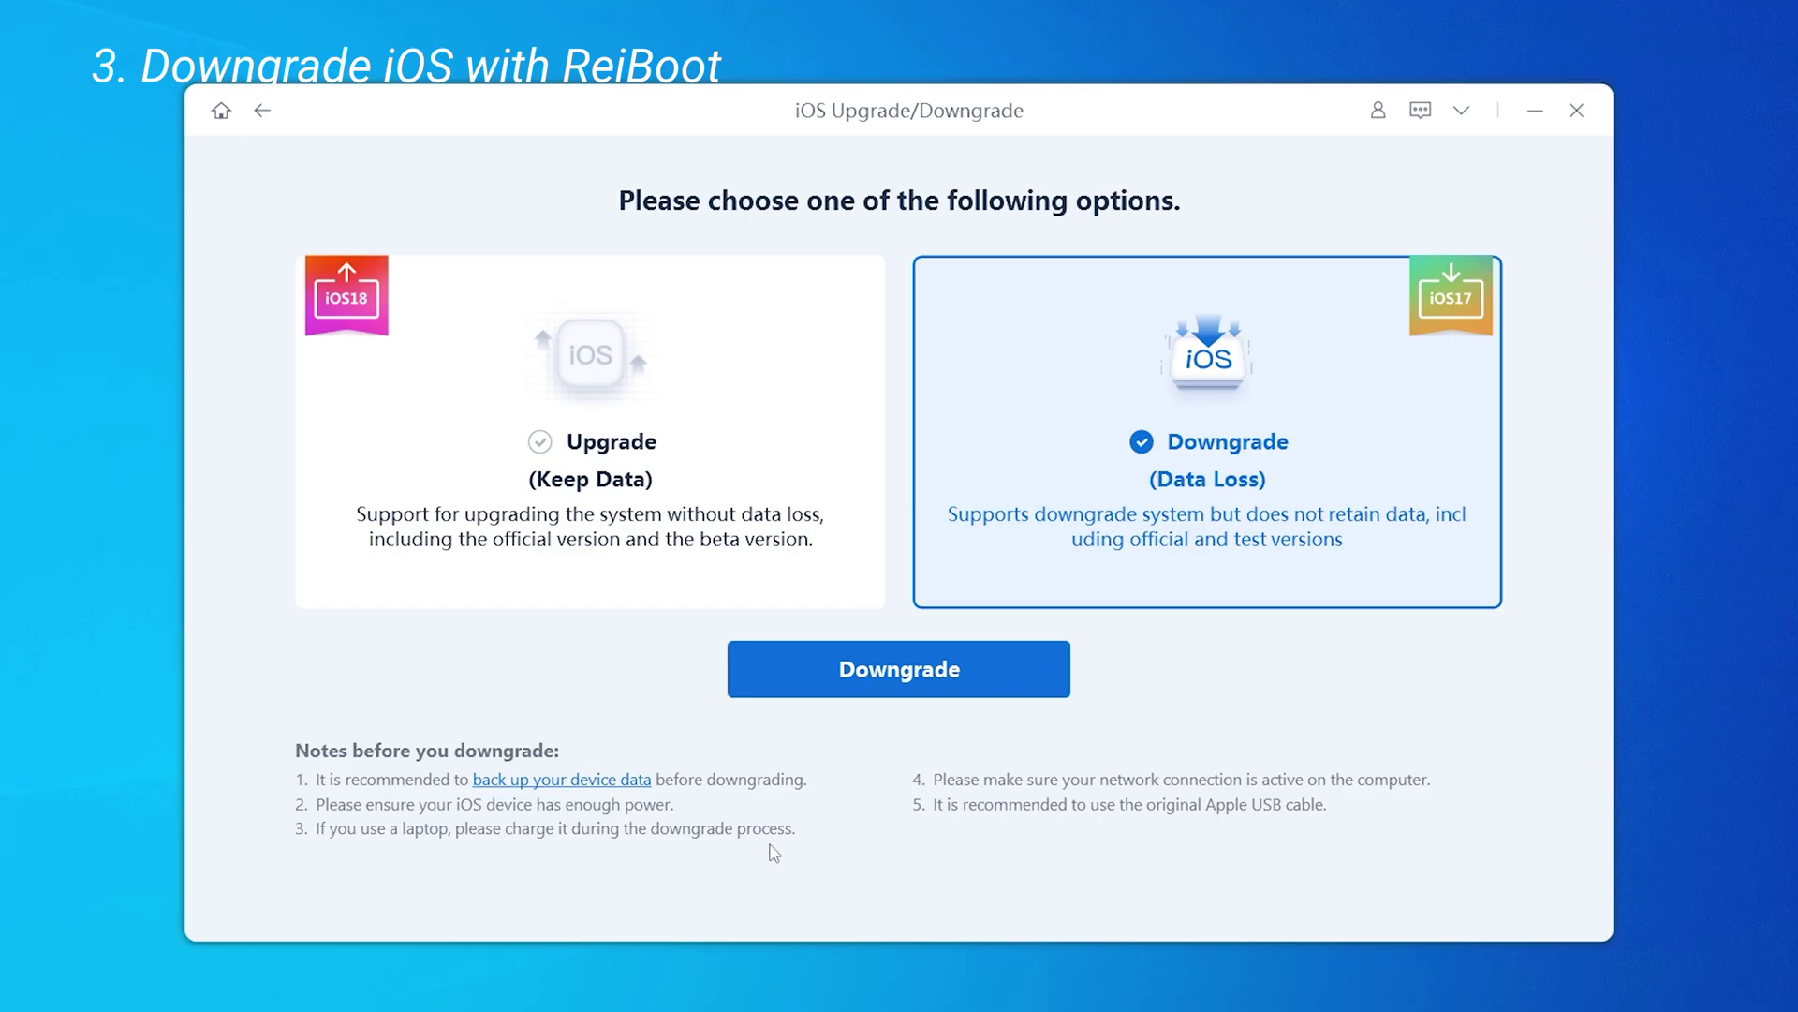
pyautogui.click(1025, 677)
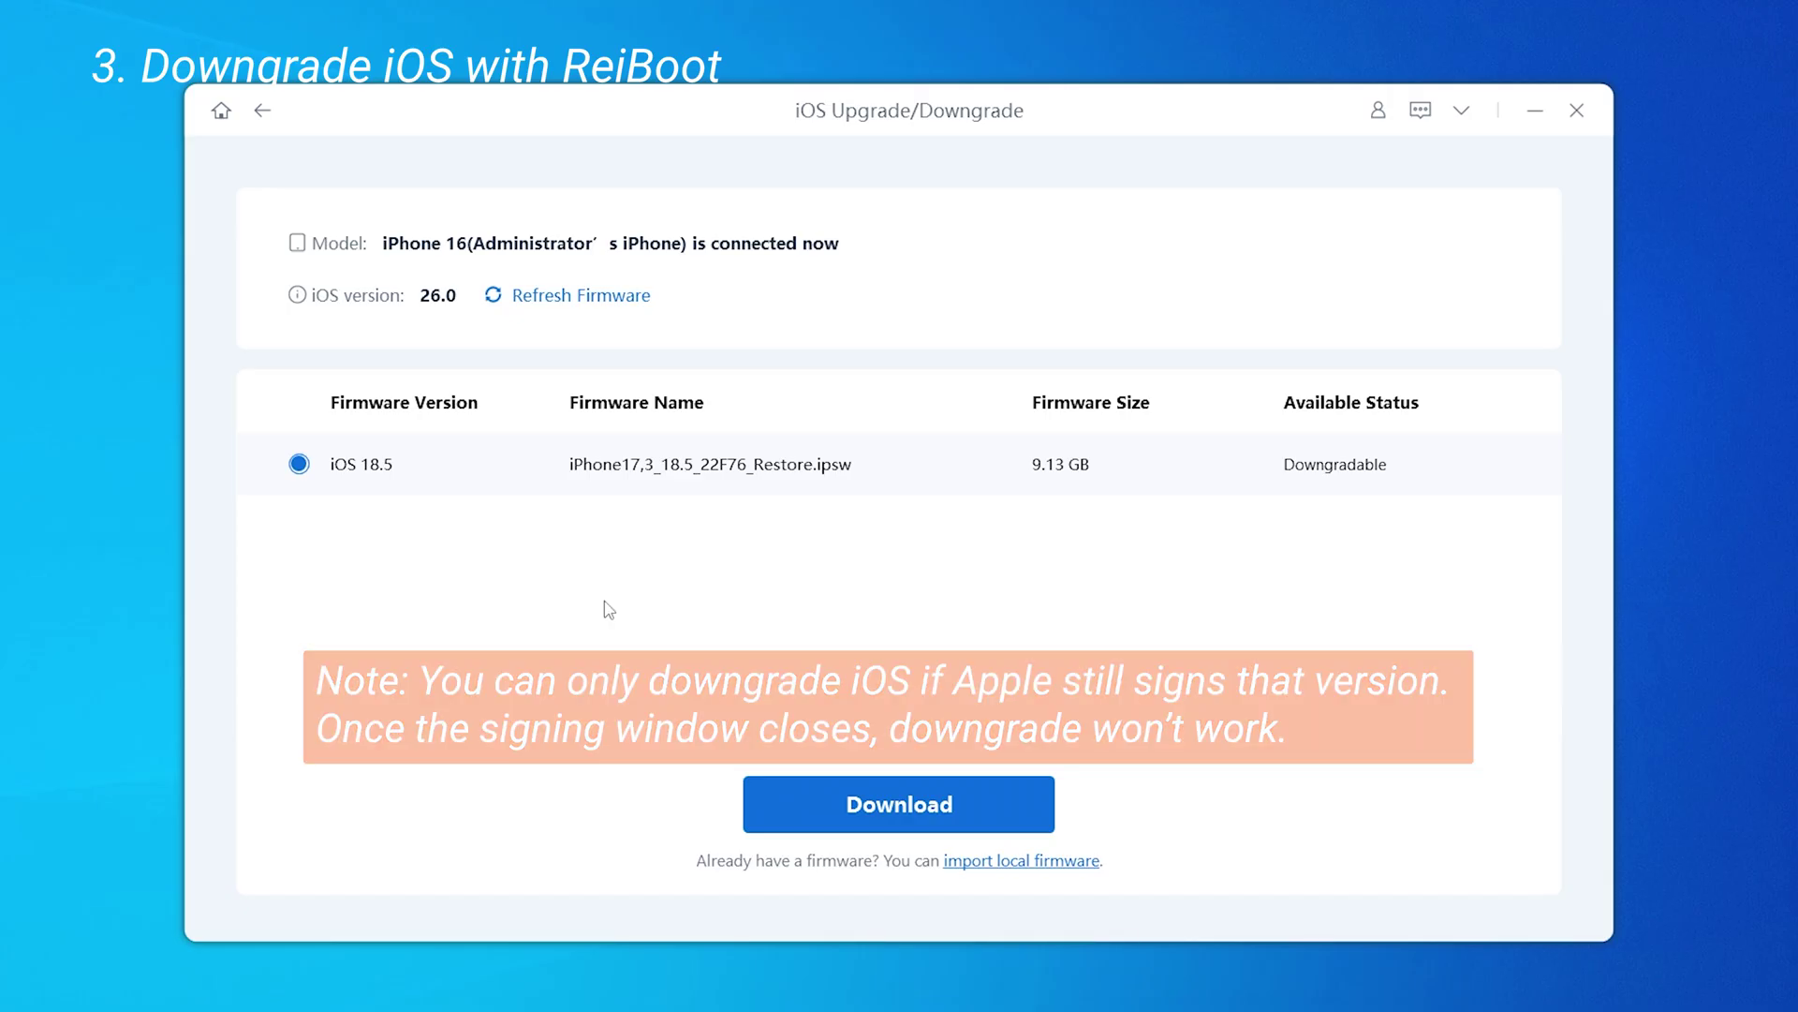
pyautogui.click(867, 802)
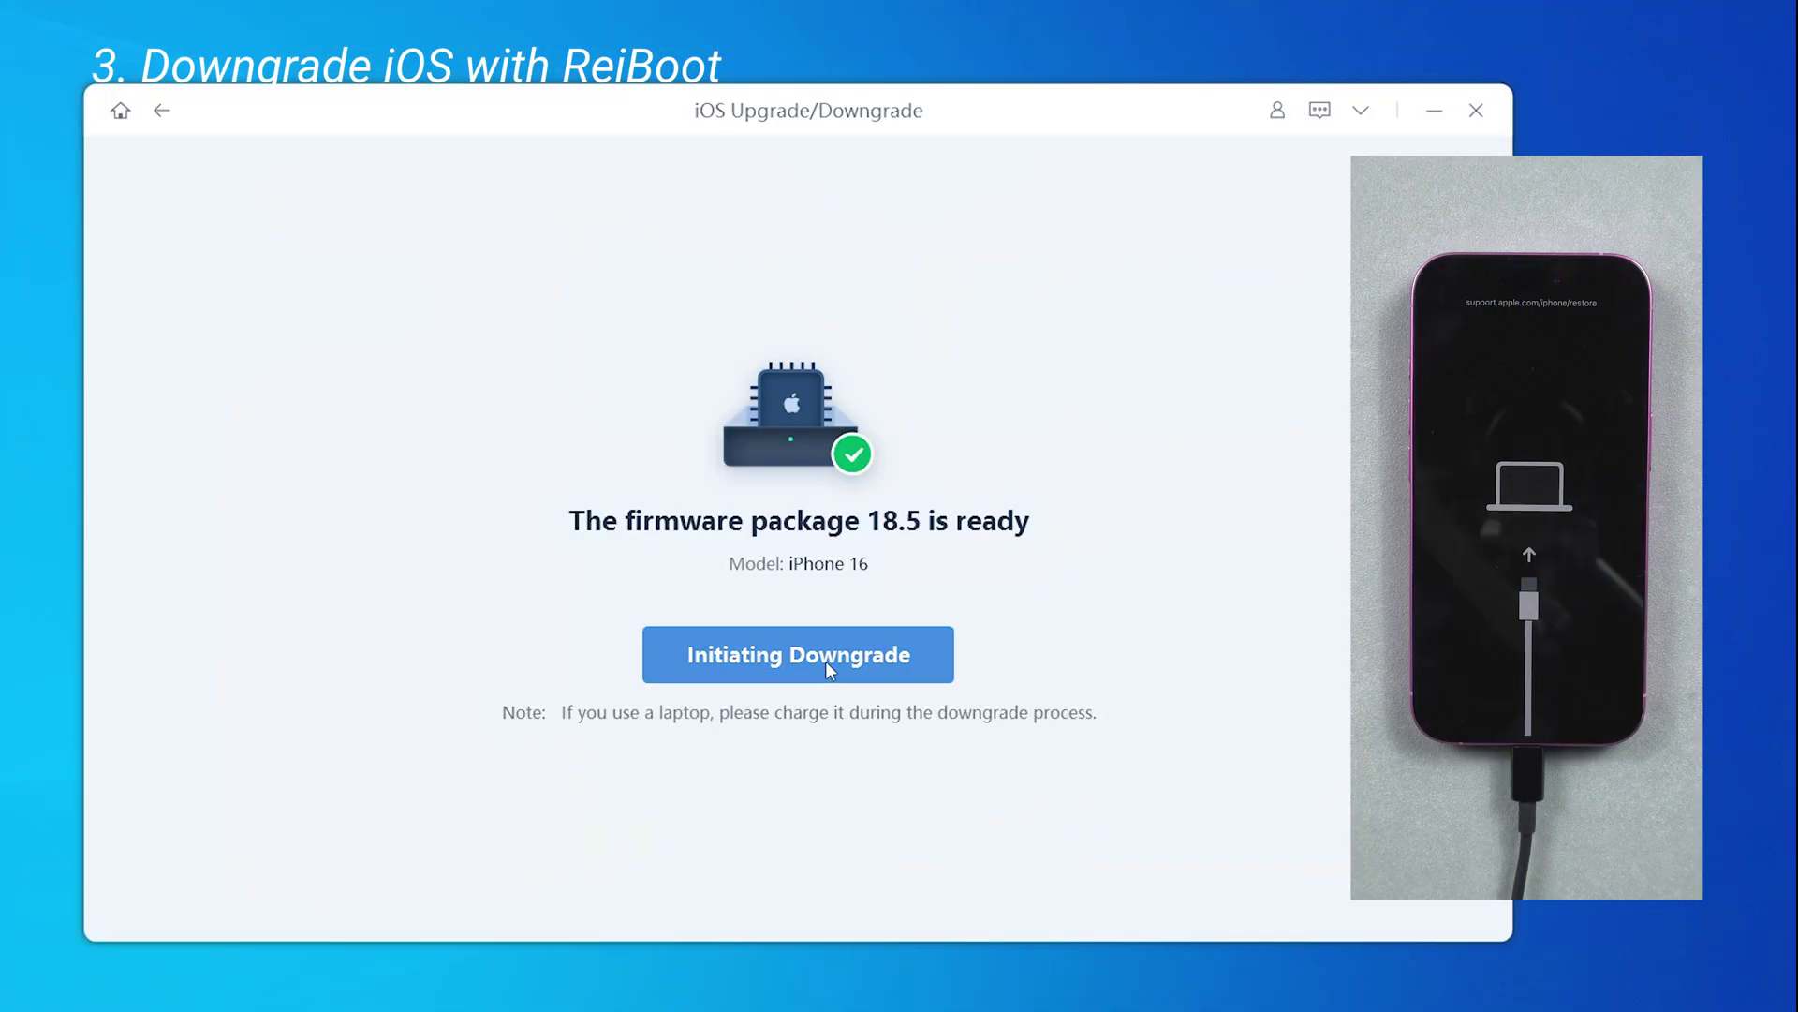
pyautogui.click(826, 660)
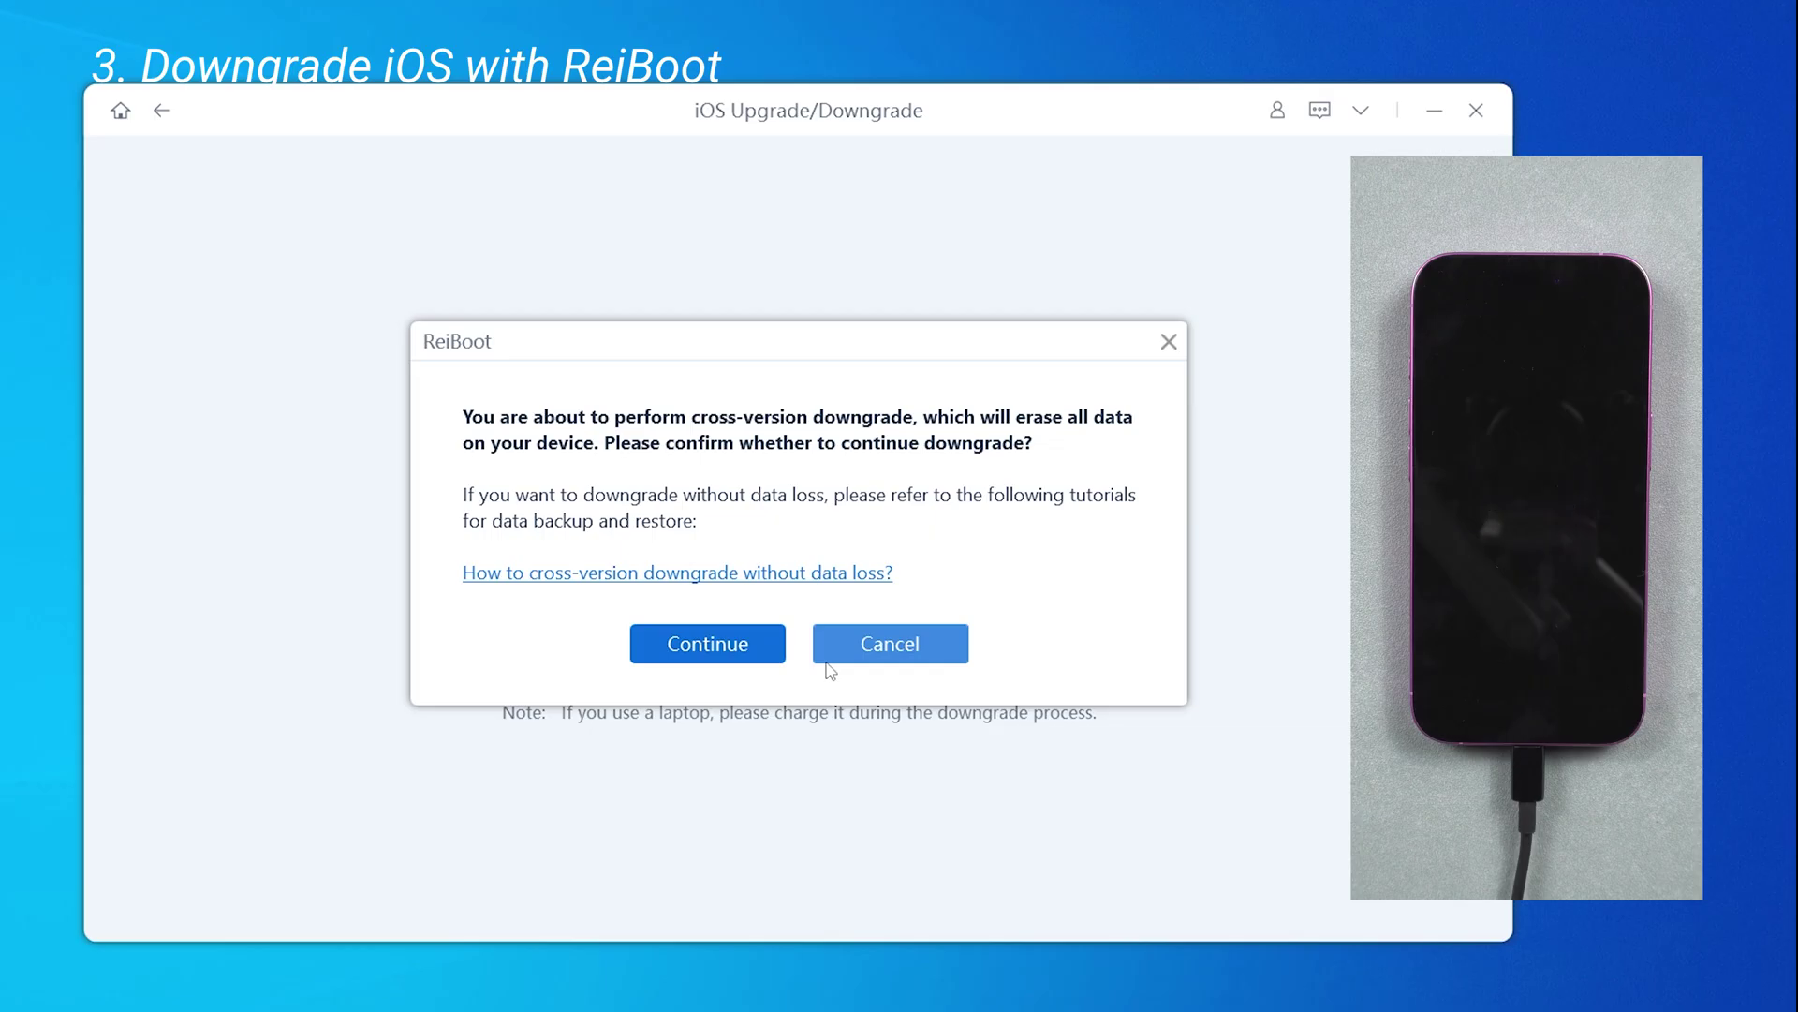
pyautogui.click(724, 649)
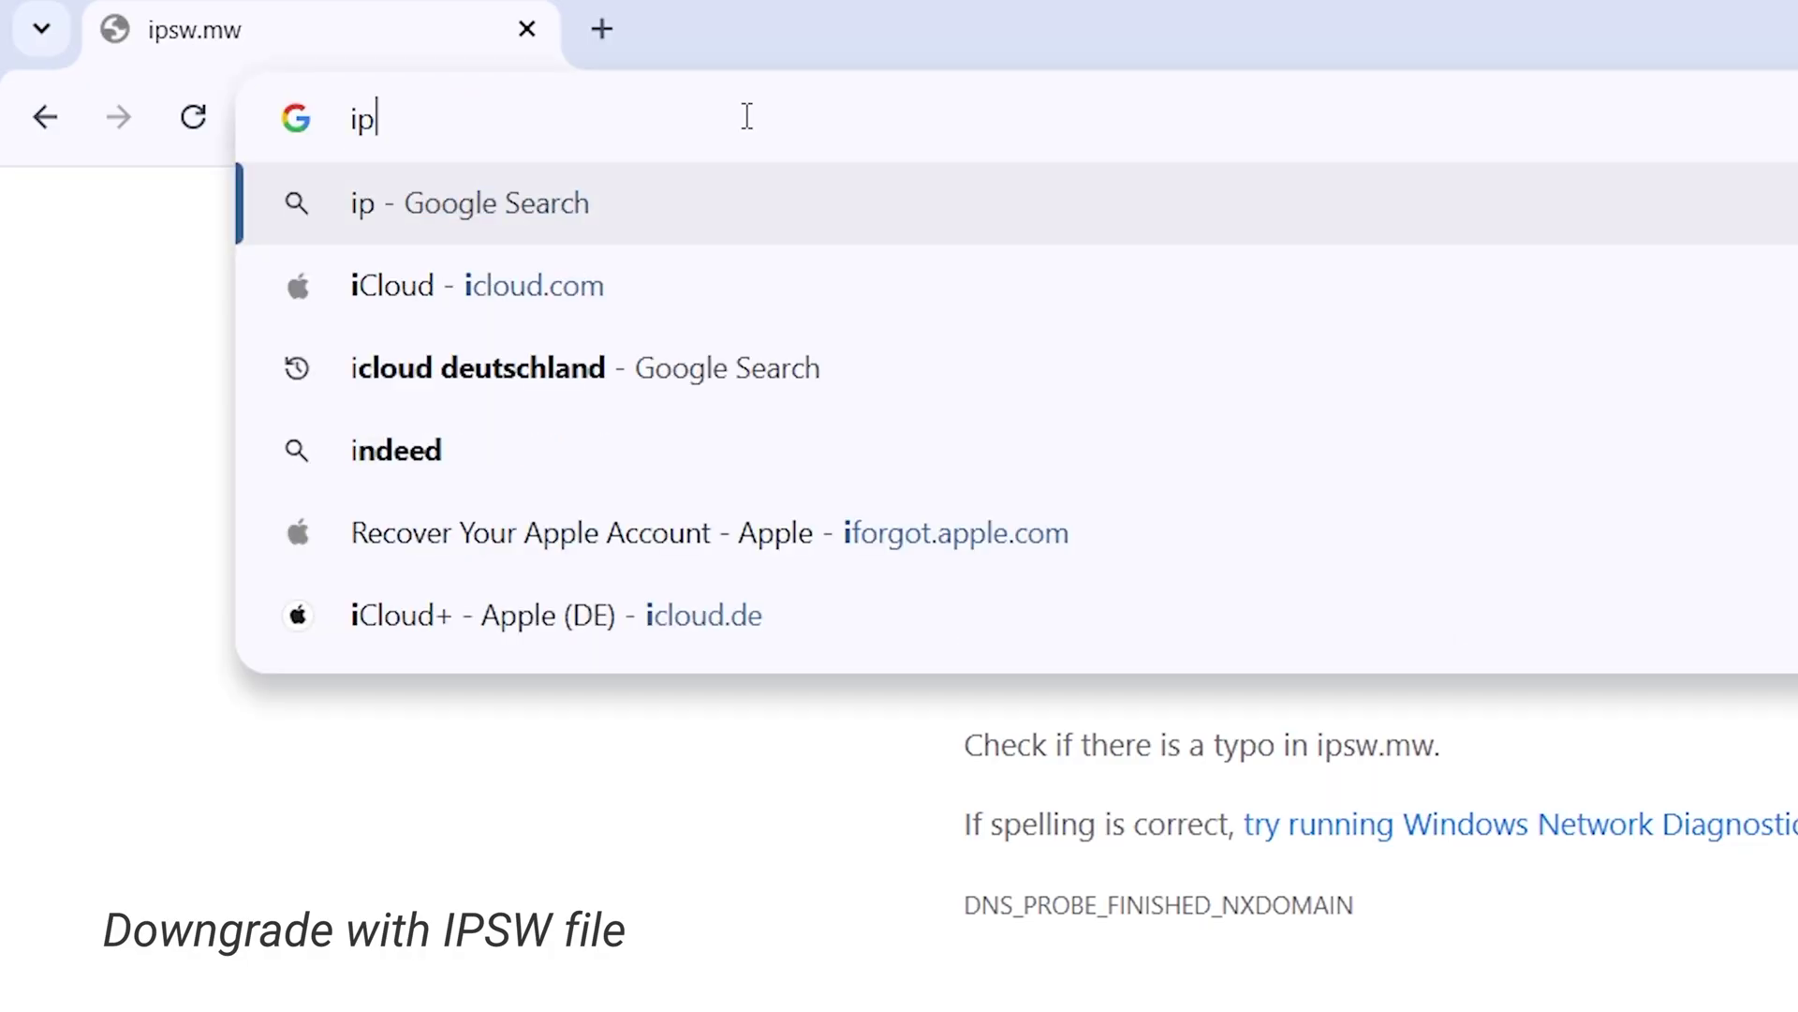
# - On ipsw.me, download the signed iOS 18.5 (22F76) firmware for iPhone 16 (9.8 GB)
pyautogui.write('sw.me')
pyautogui.press('Return')
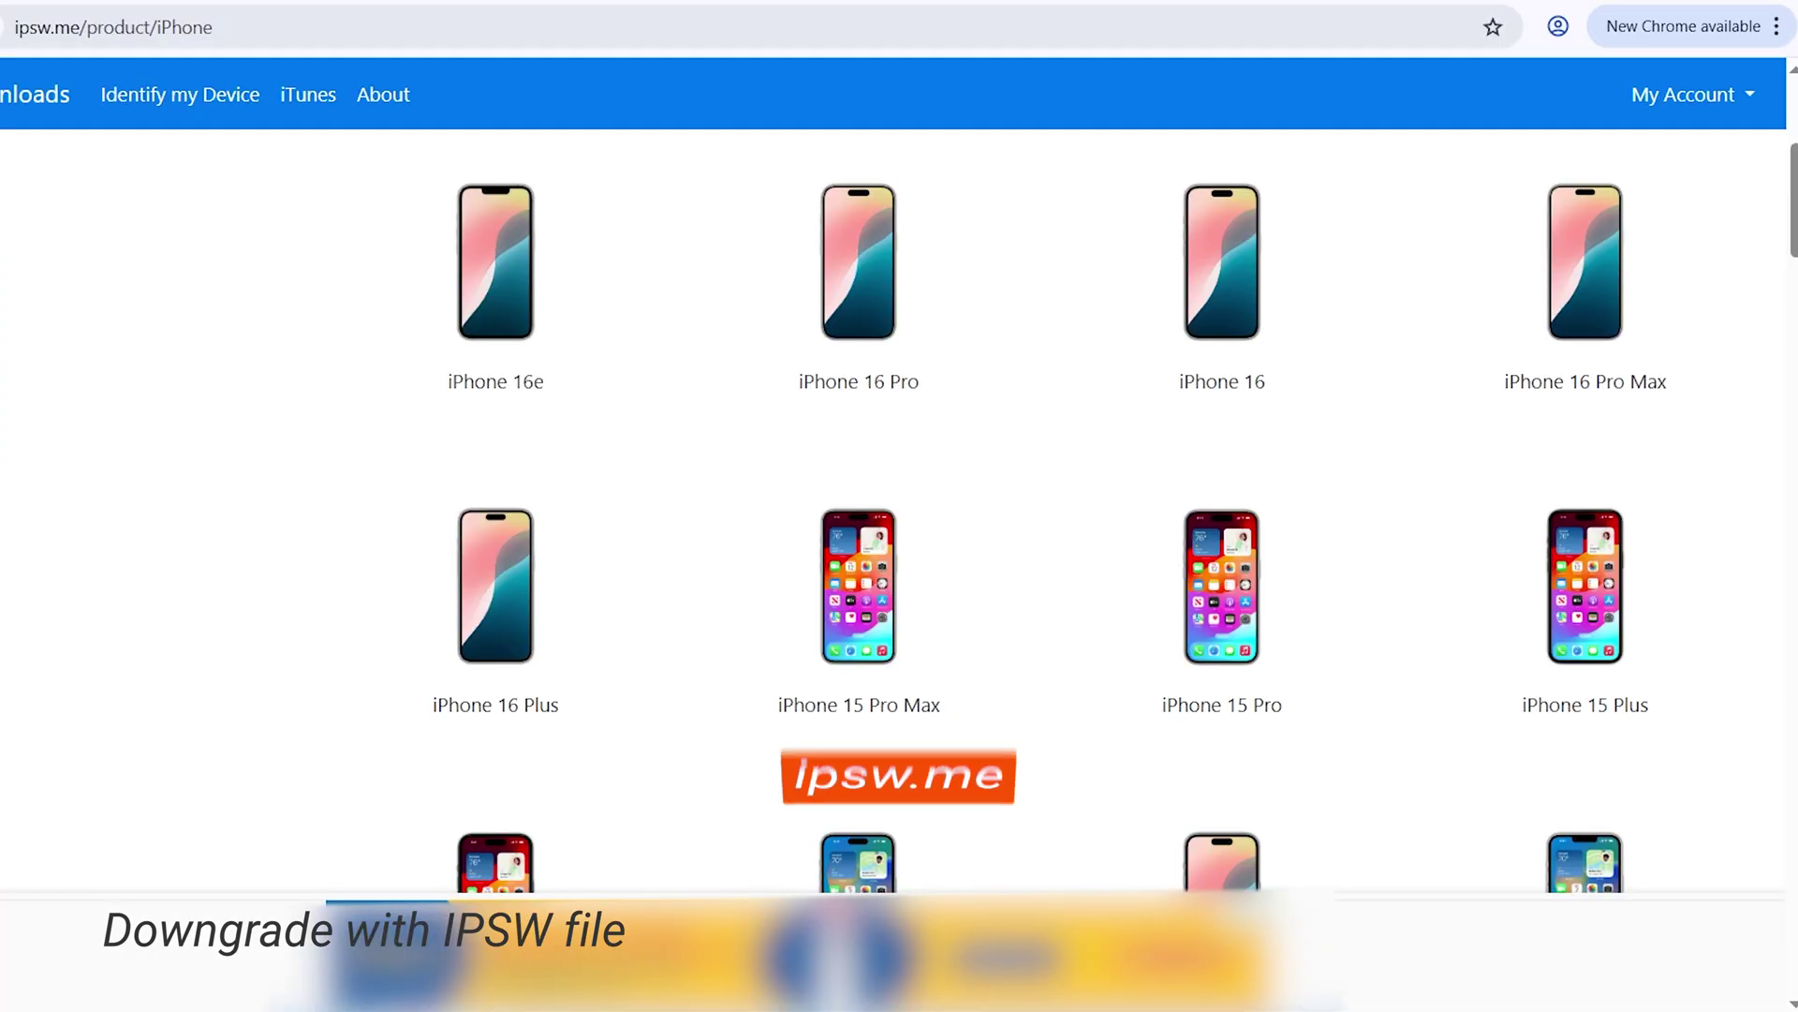
pyautogui.click(1237, 401)
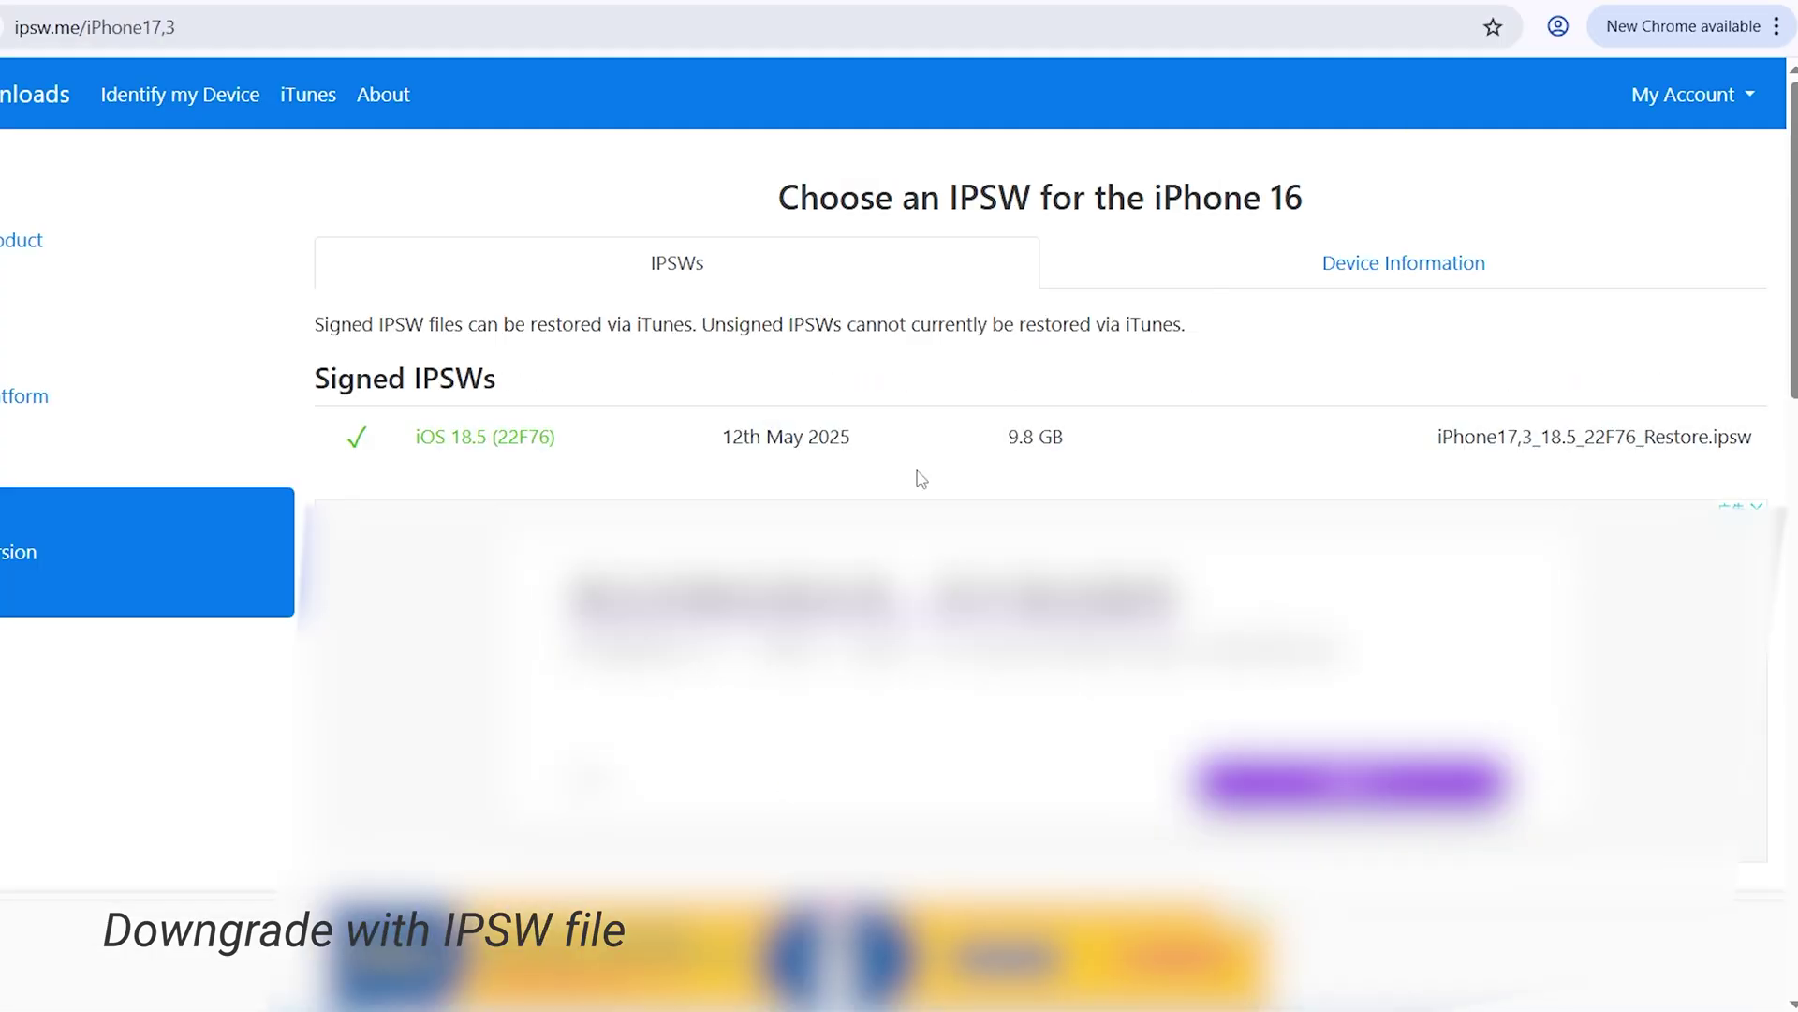
pyautogui.click(854, 461)
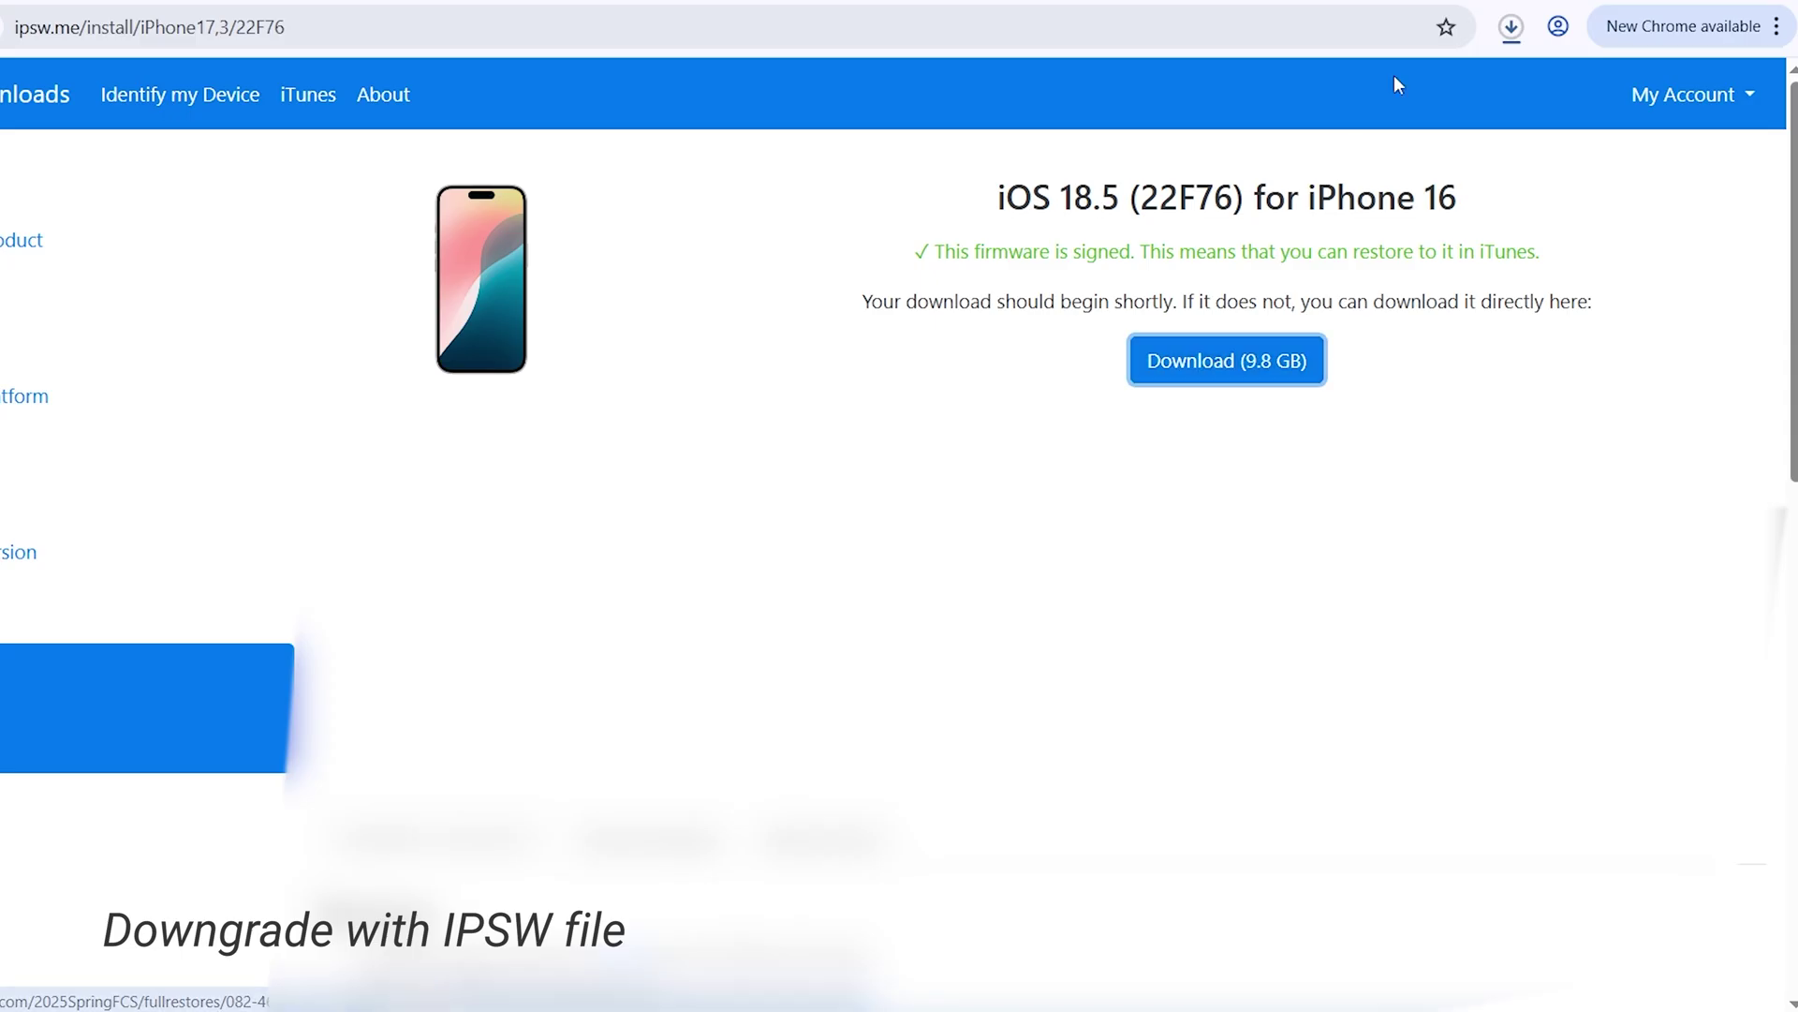
pyautogui.click(1513, 30)
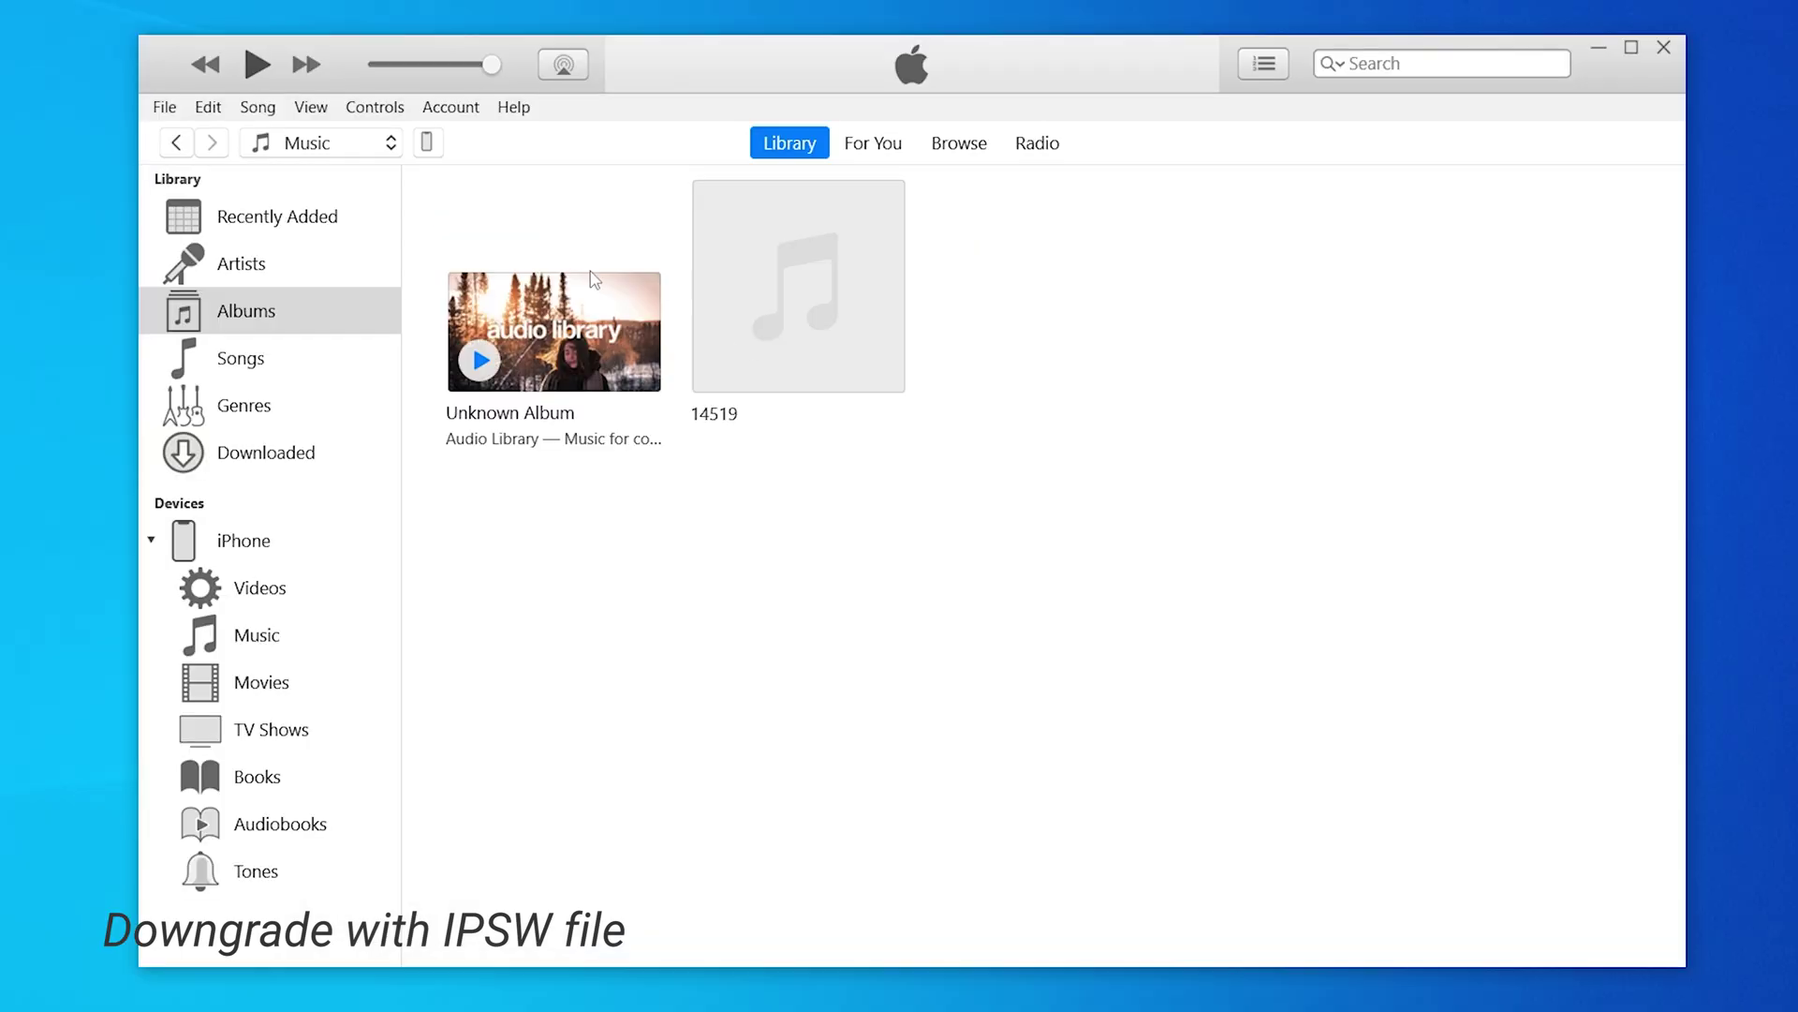
# - Restore the iPhone in iTunes from iPhone17,3_18.5_22F76_Restore.ipsw in Downloads
pyautogui.click(429, 146)
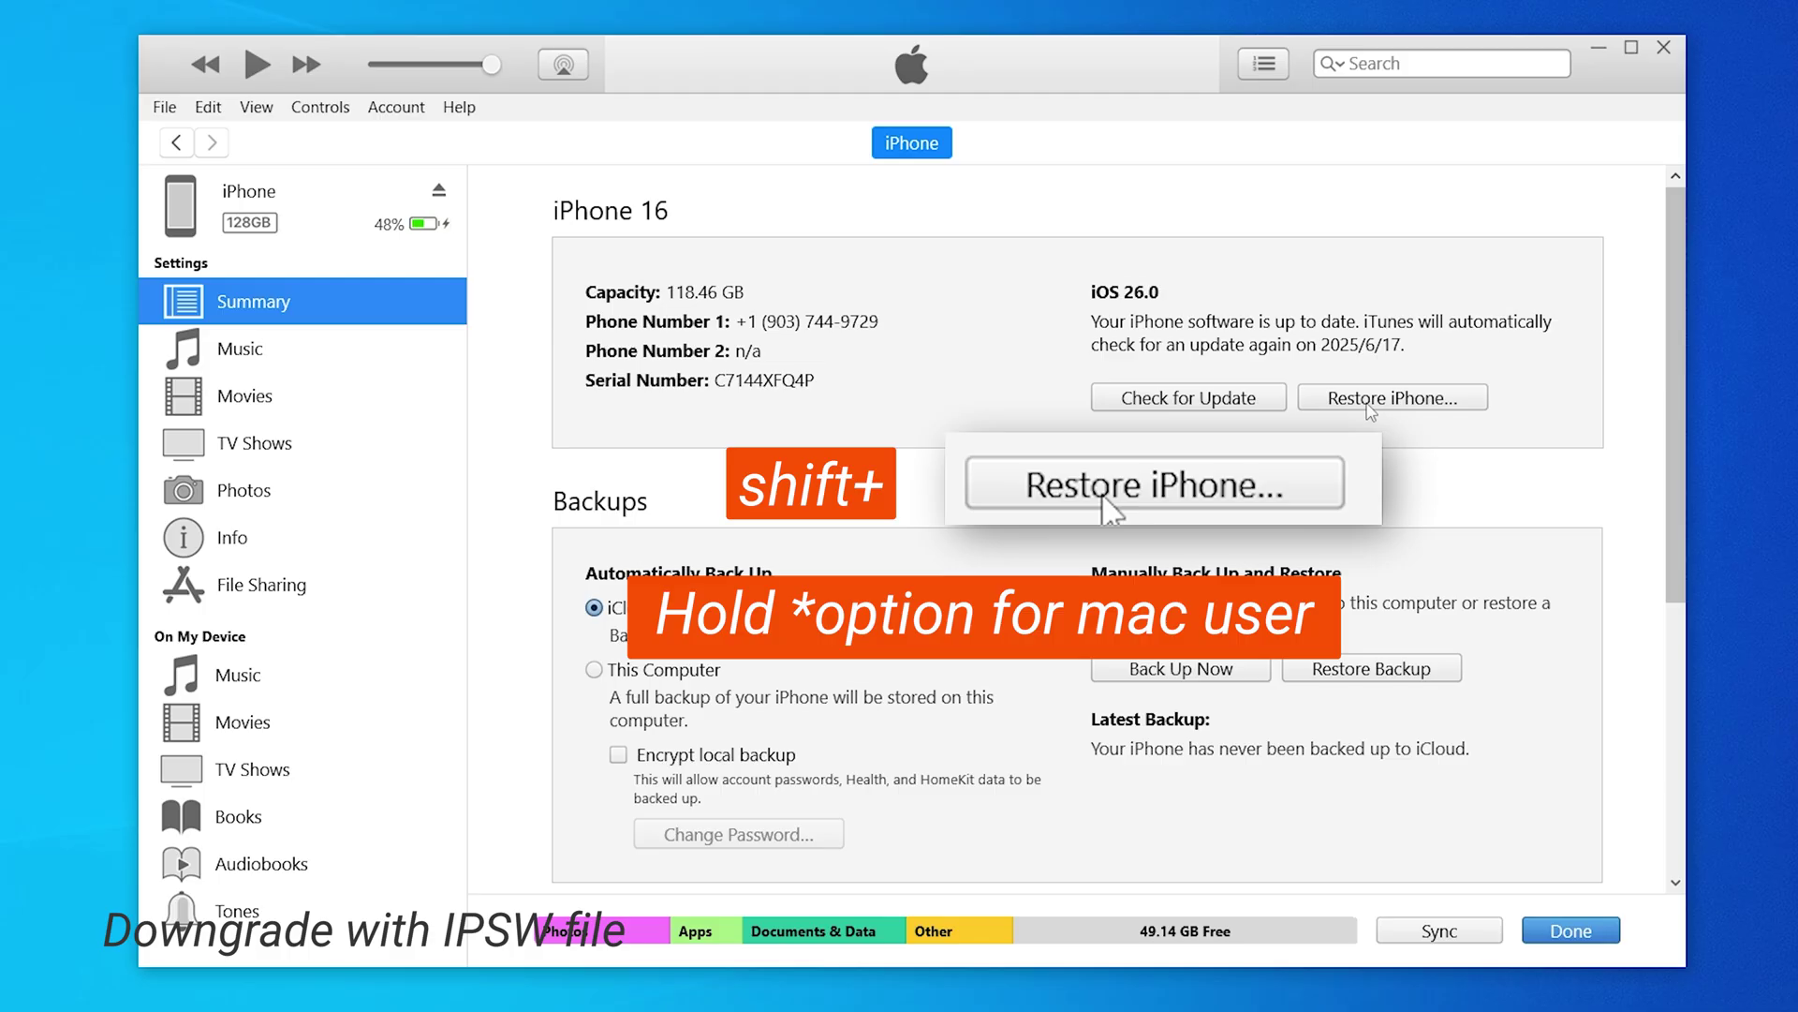
pyautogui.keyDown('shift'); pyautogui.click(1368, 400); pyautogui.keyUp('shift')
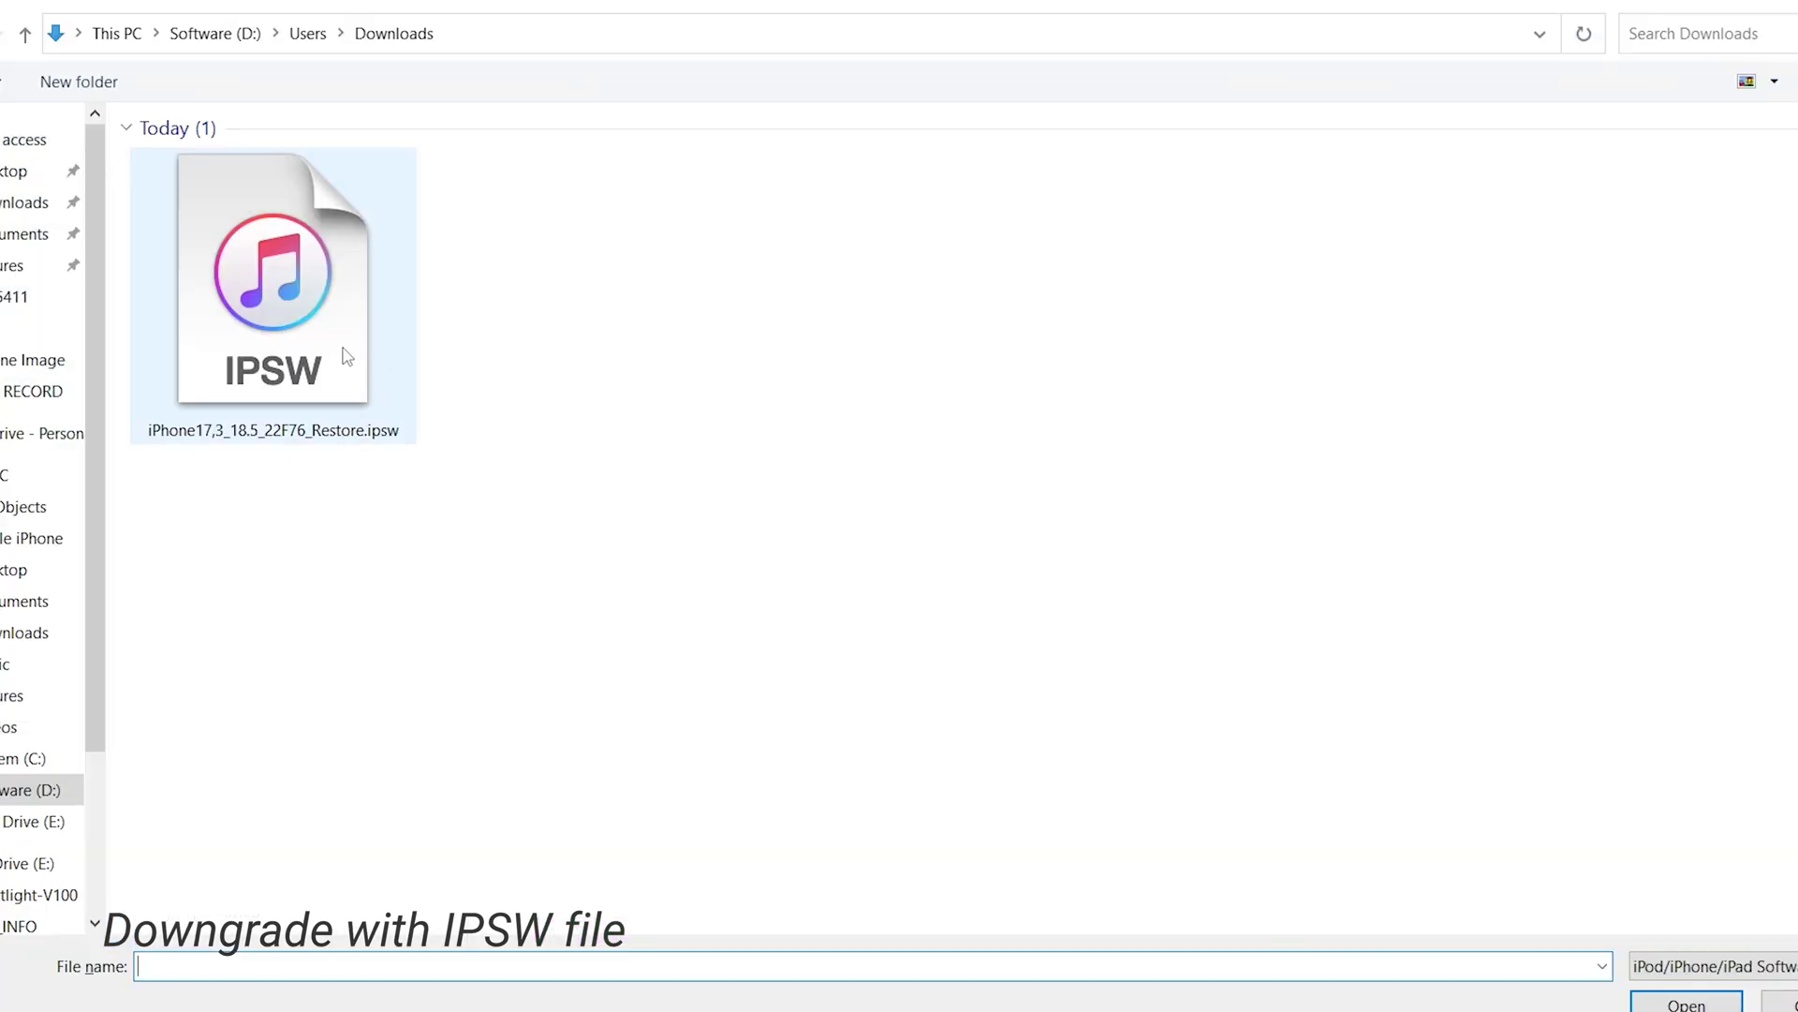
pyautogui.click(347, 355)
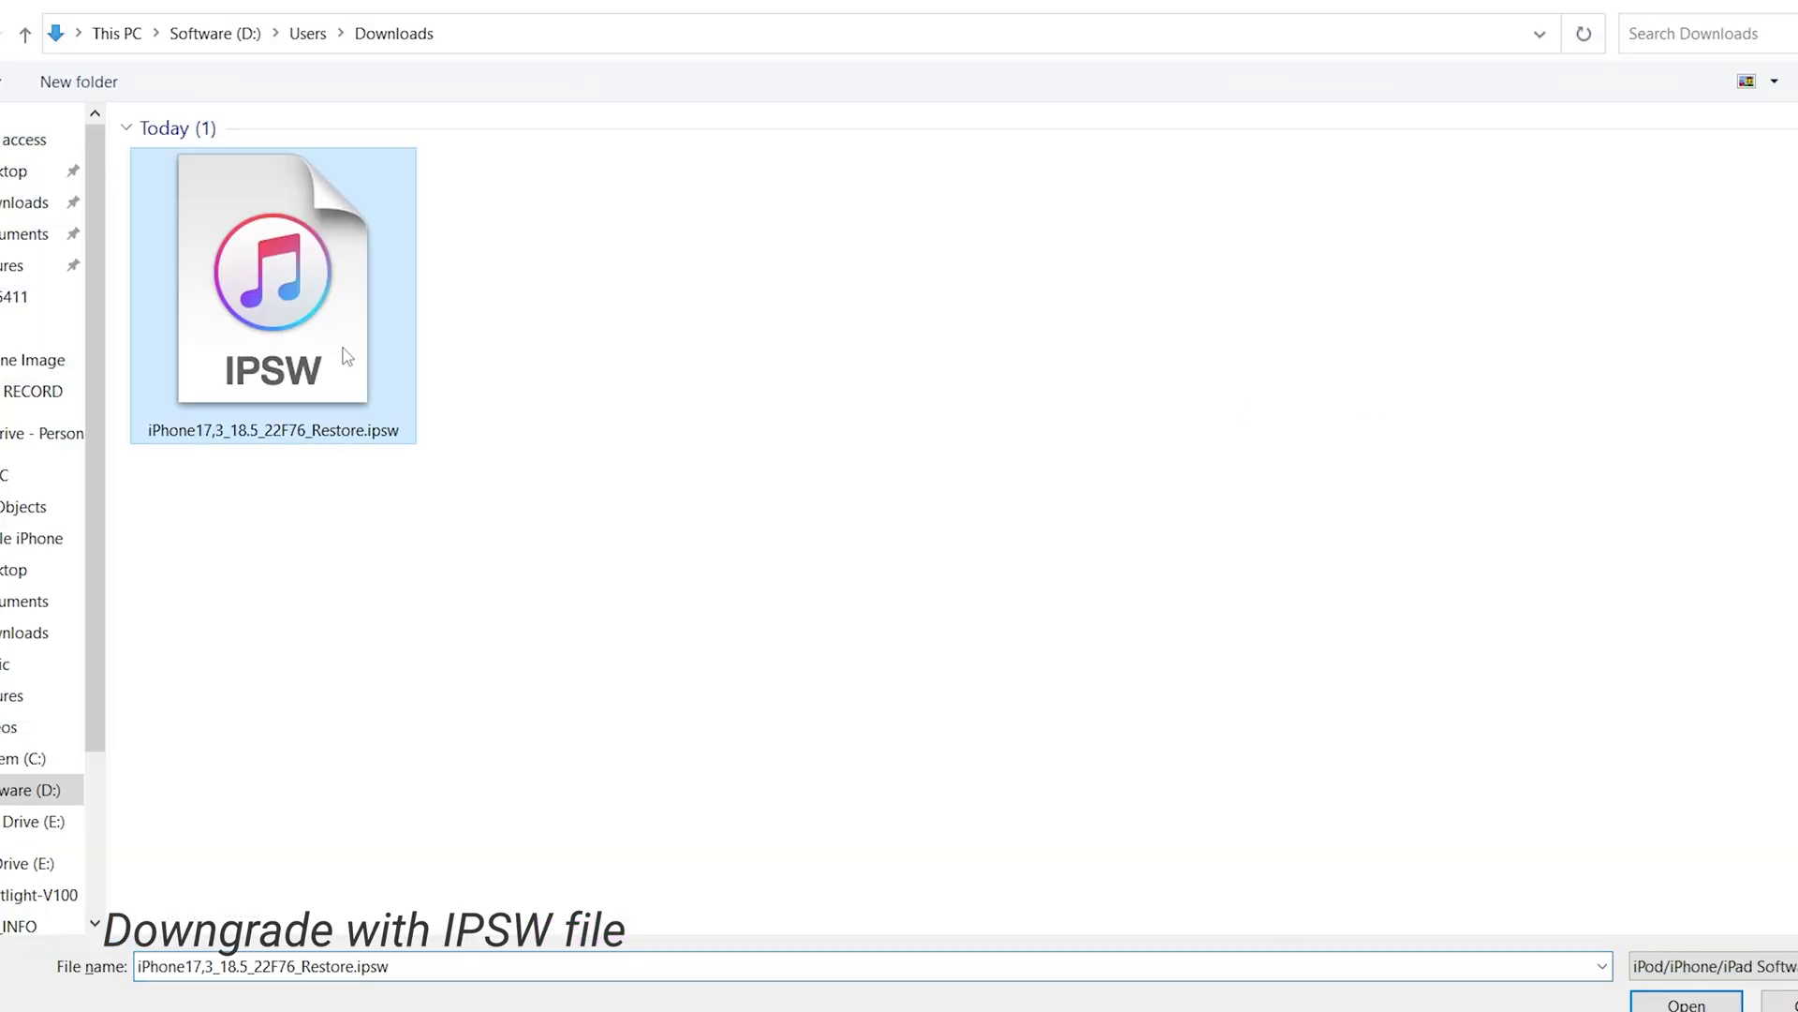
pyautogui.click(1685, 1003)
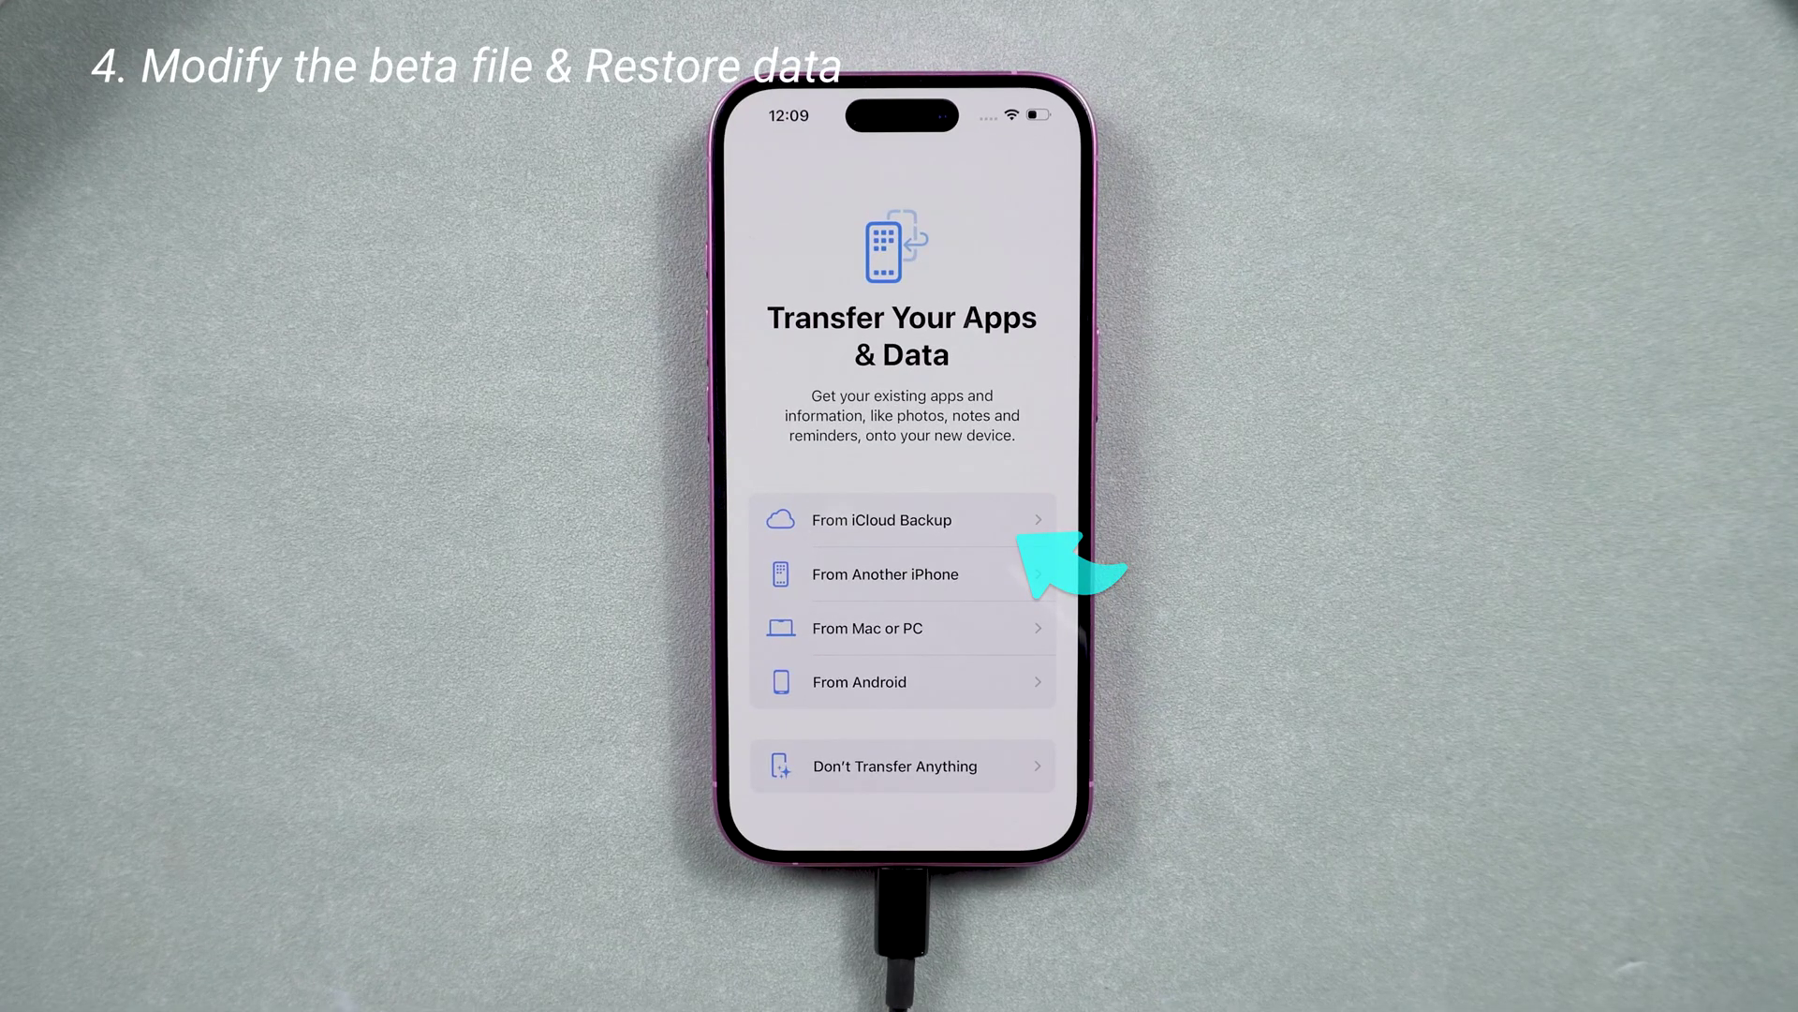
# - Pick From Mac or PC on the Transfer Your Apps & Data screen
pyautogui.click(866, 630)
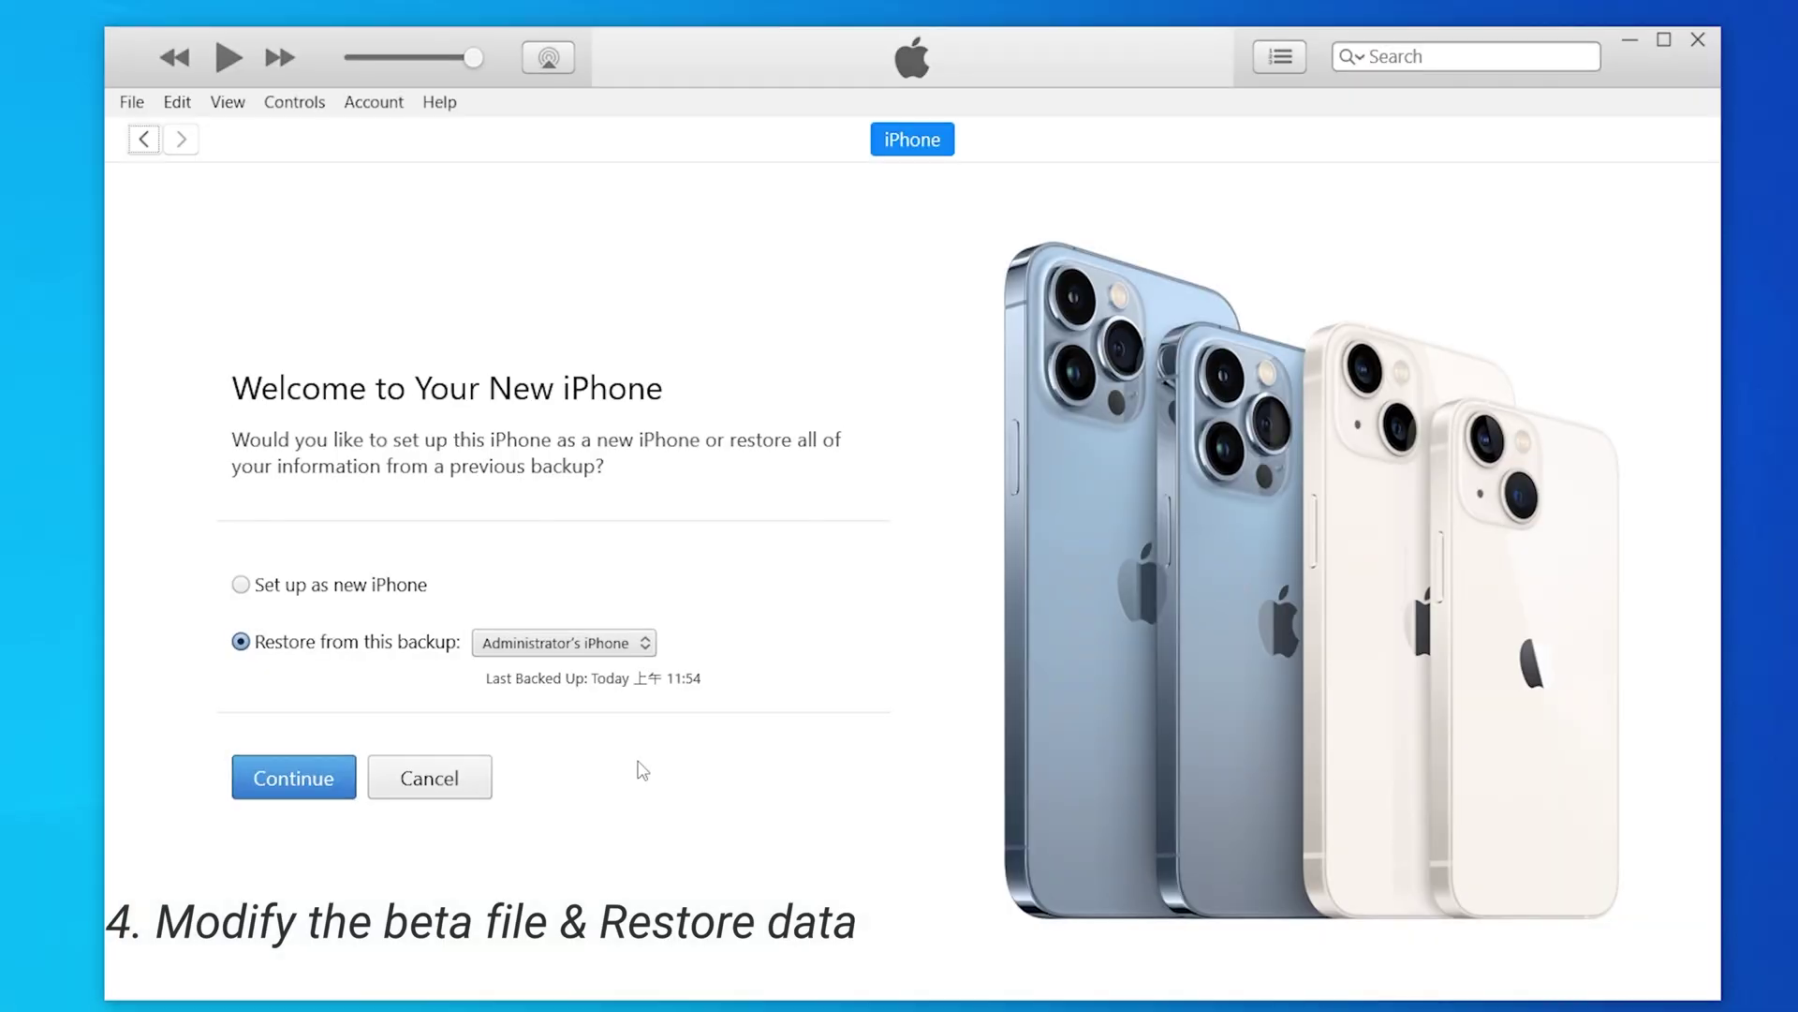
# - Enter %userprofile% in the Windows Run box
pyautogui.press('super+r')
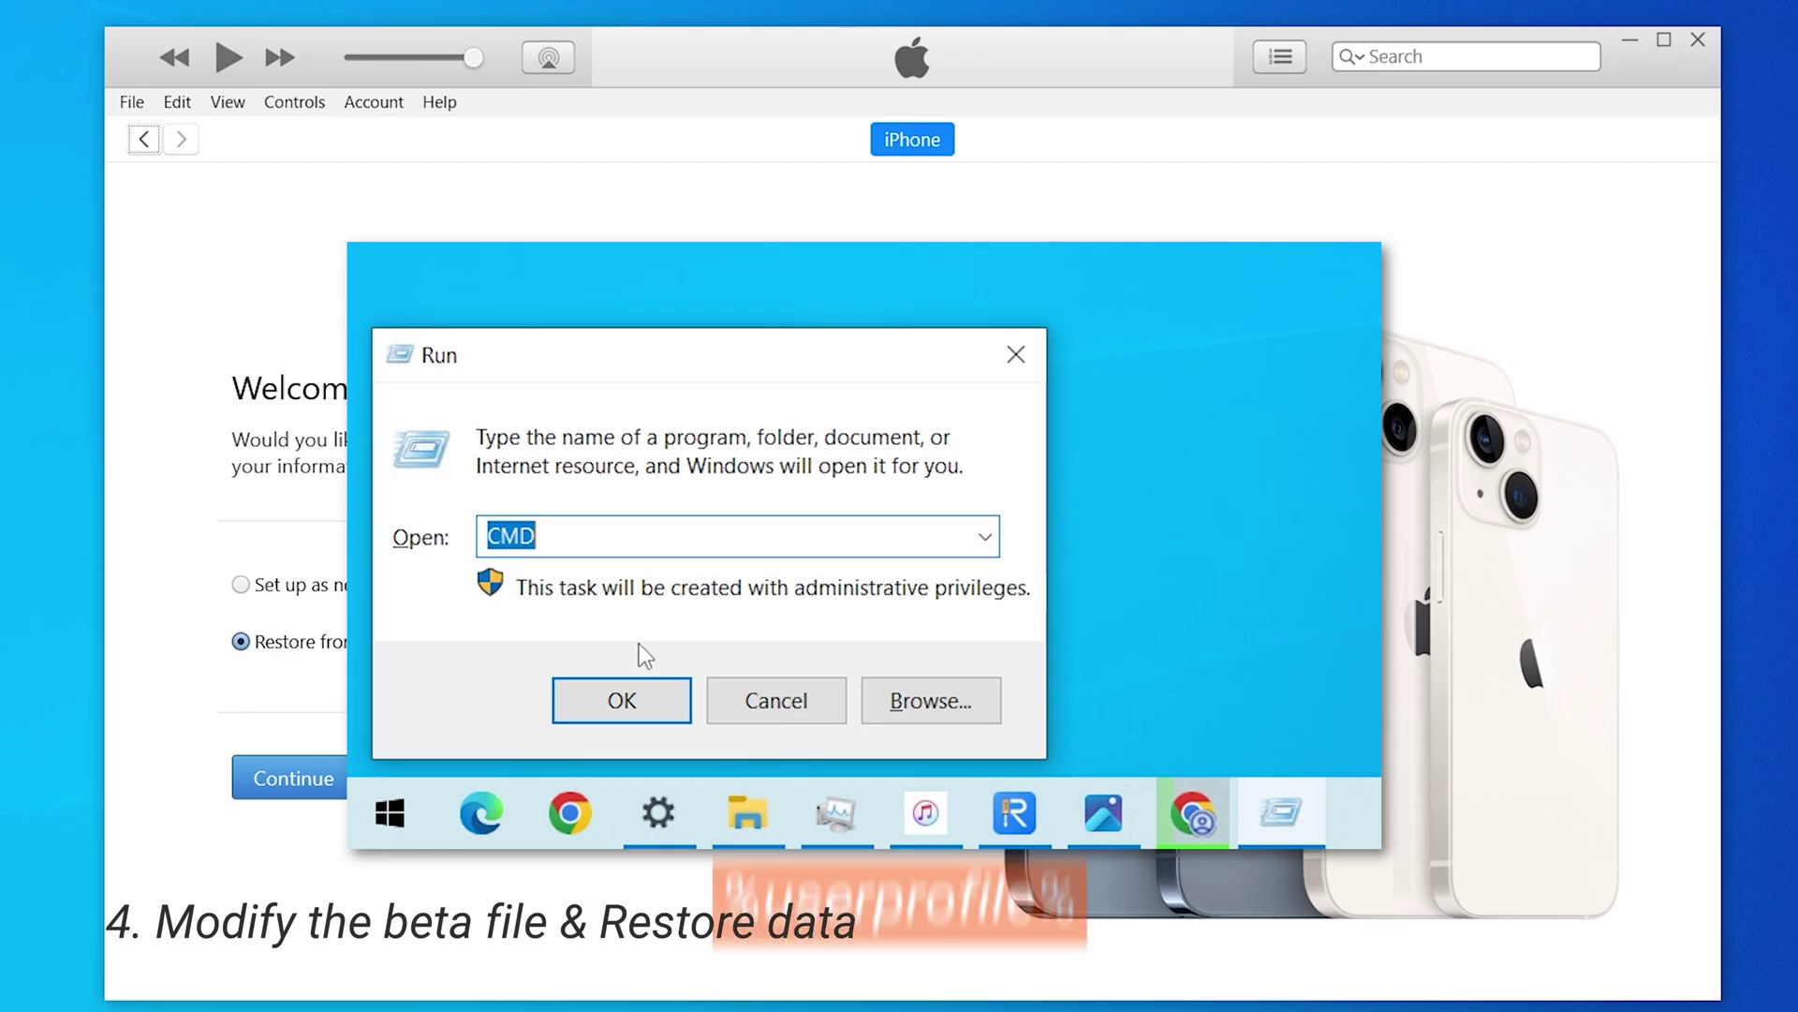
pyautogui.write('%')
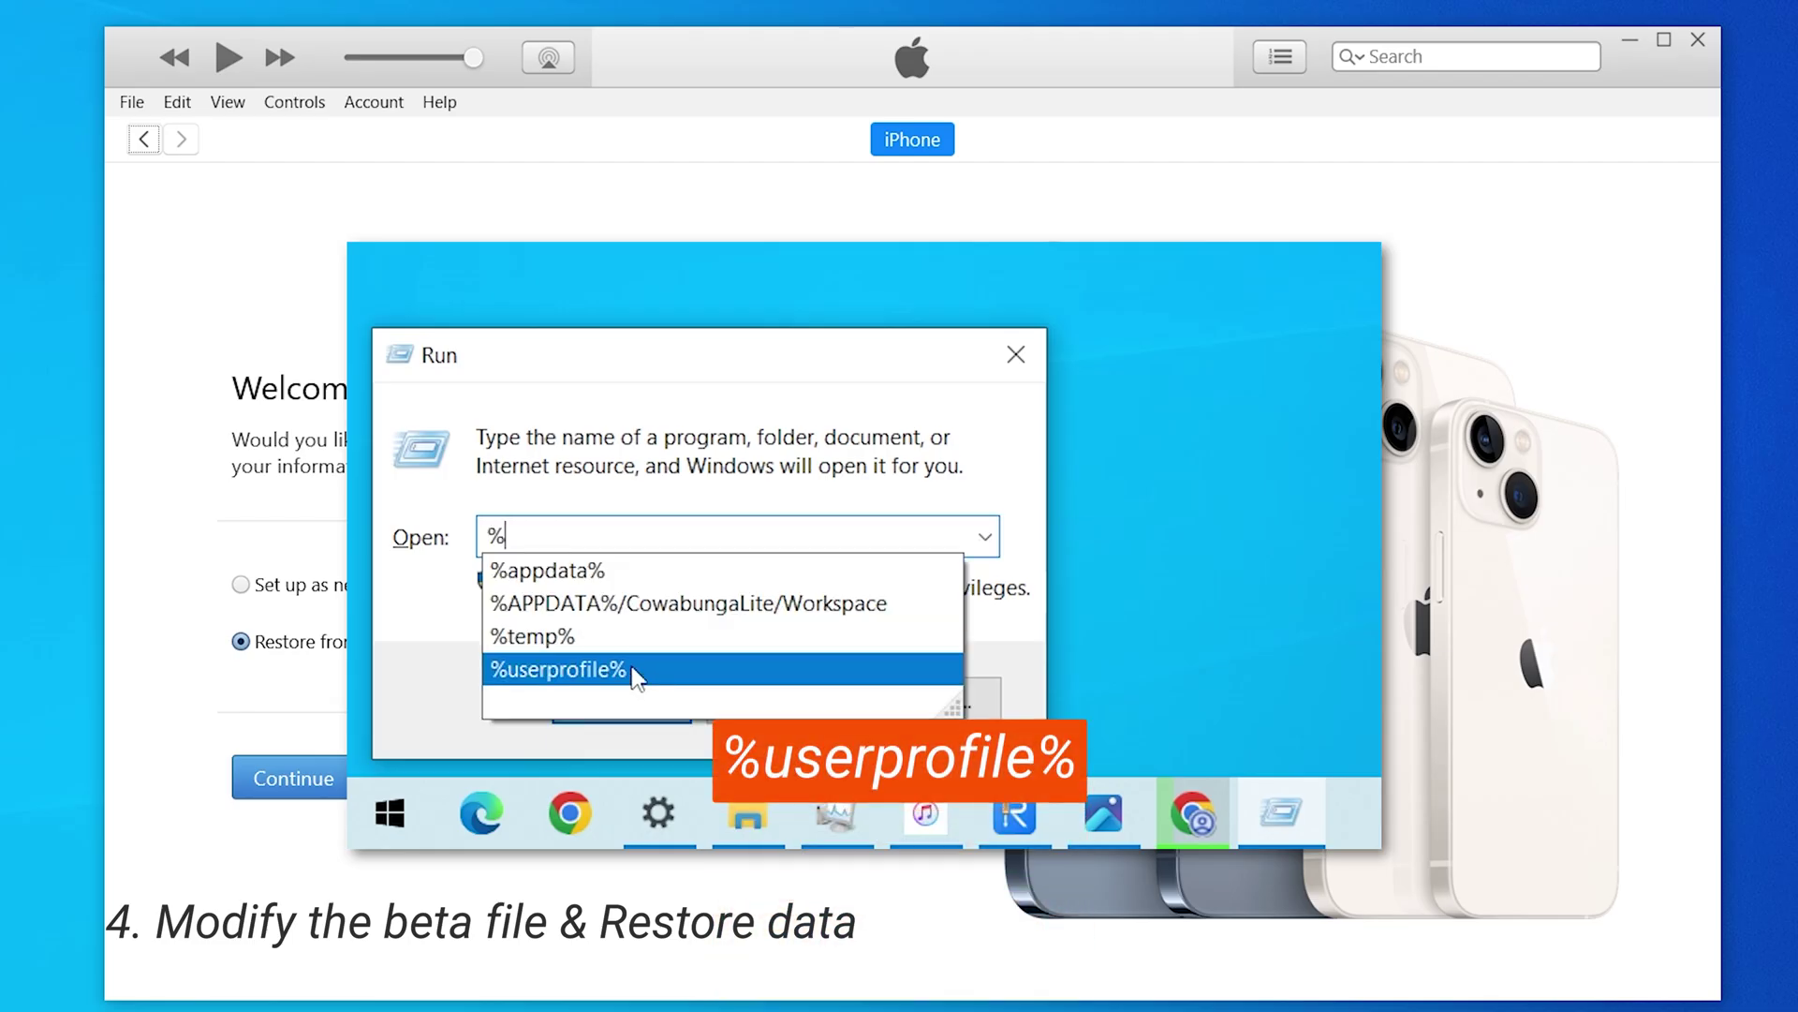
pyautogui.click(633, 669)
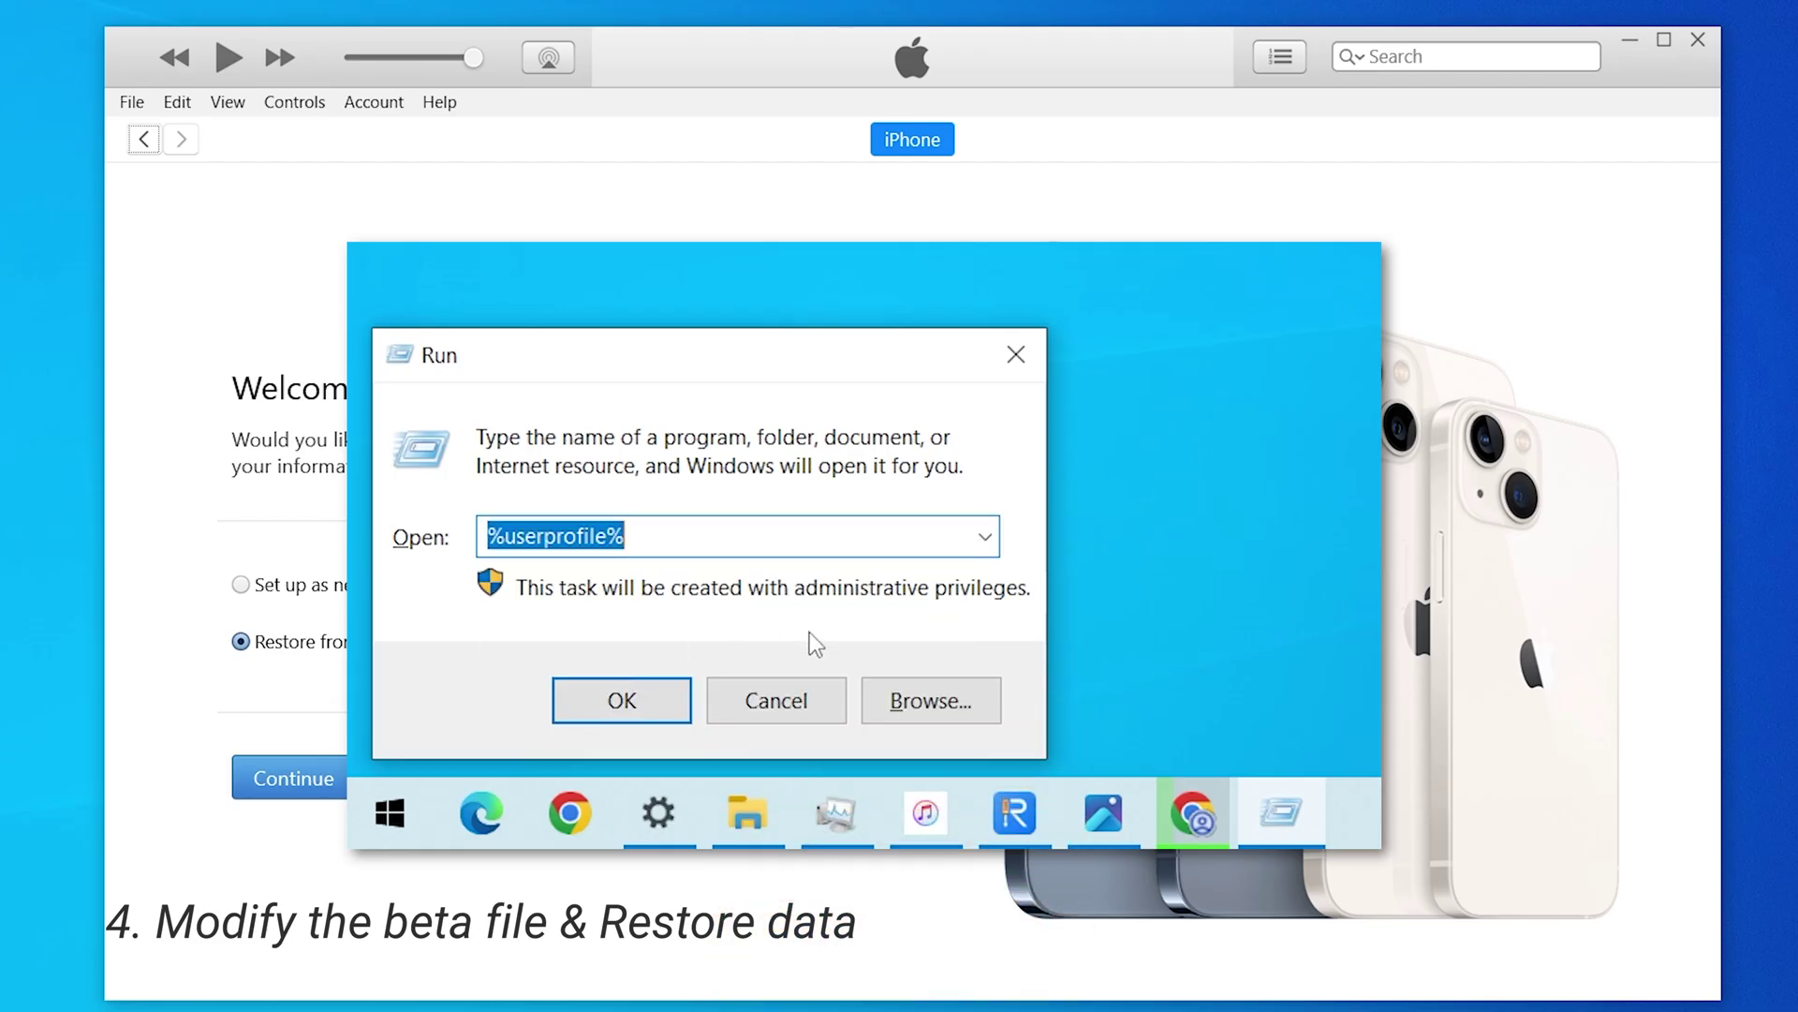
# - Open the newest backup folder under %userprofile%\Apple\MobileSync\Backup
pyautogui.click(622, 700)
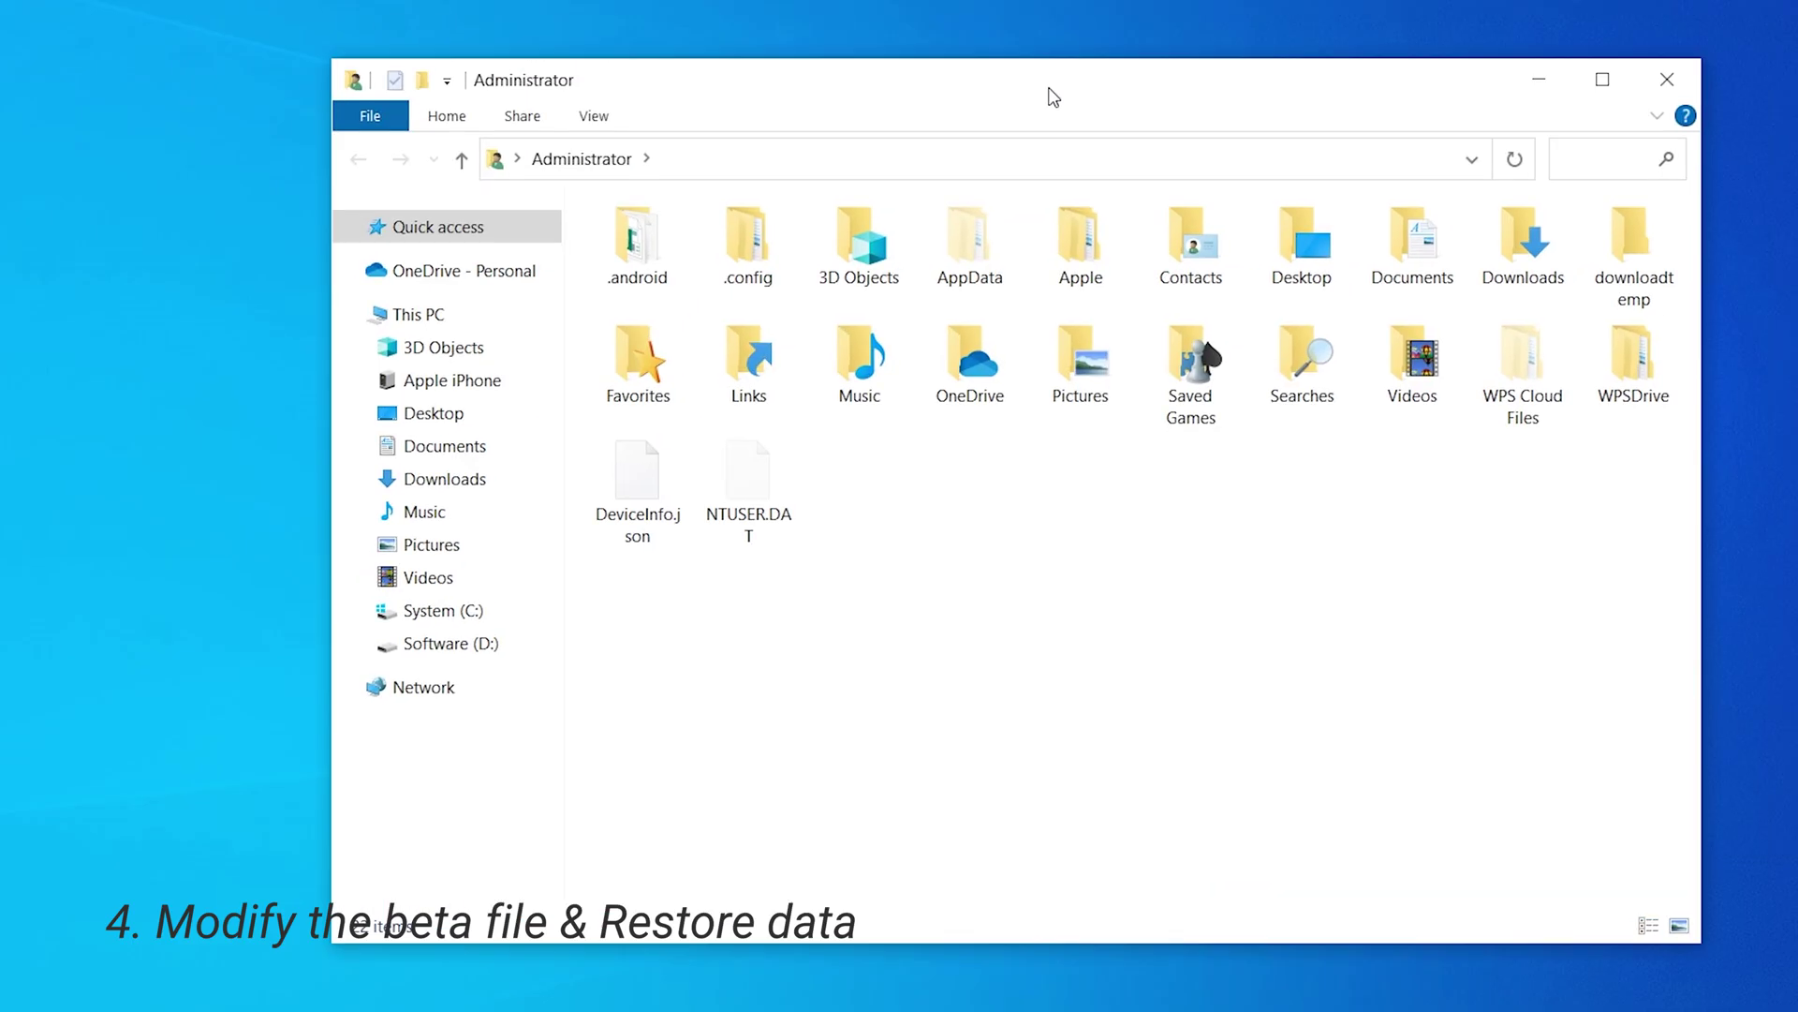
pyautogui.doubleClick(974, 270)
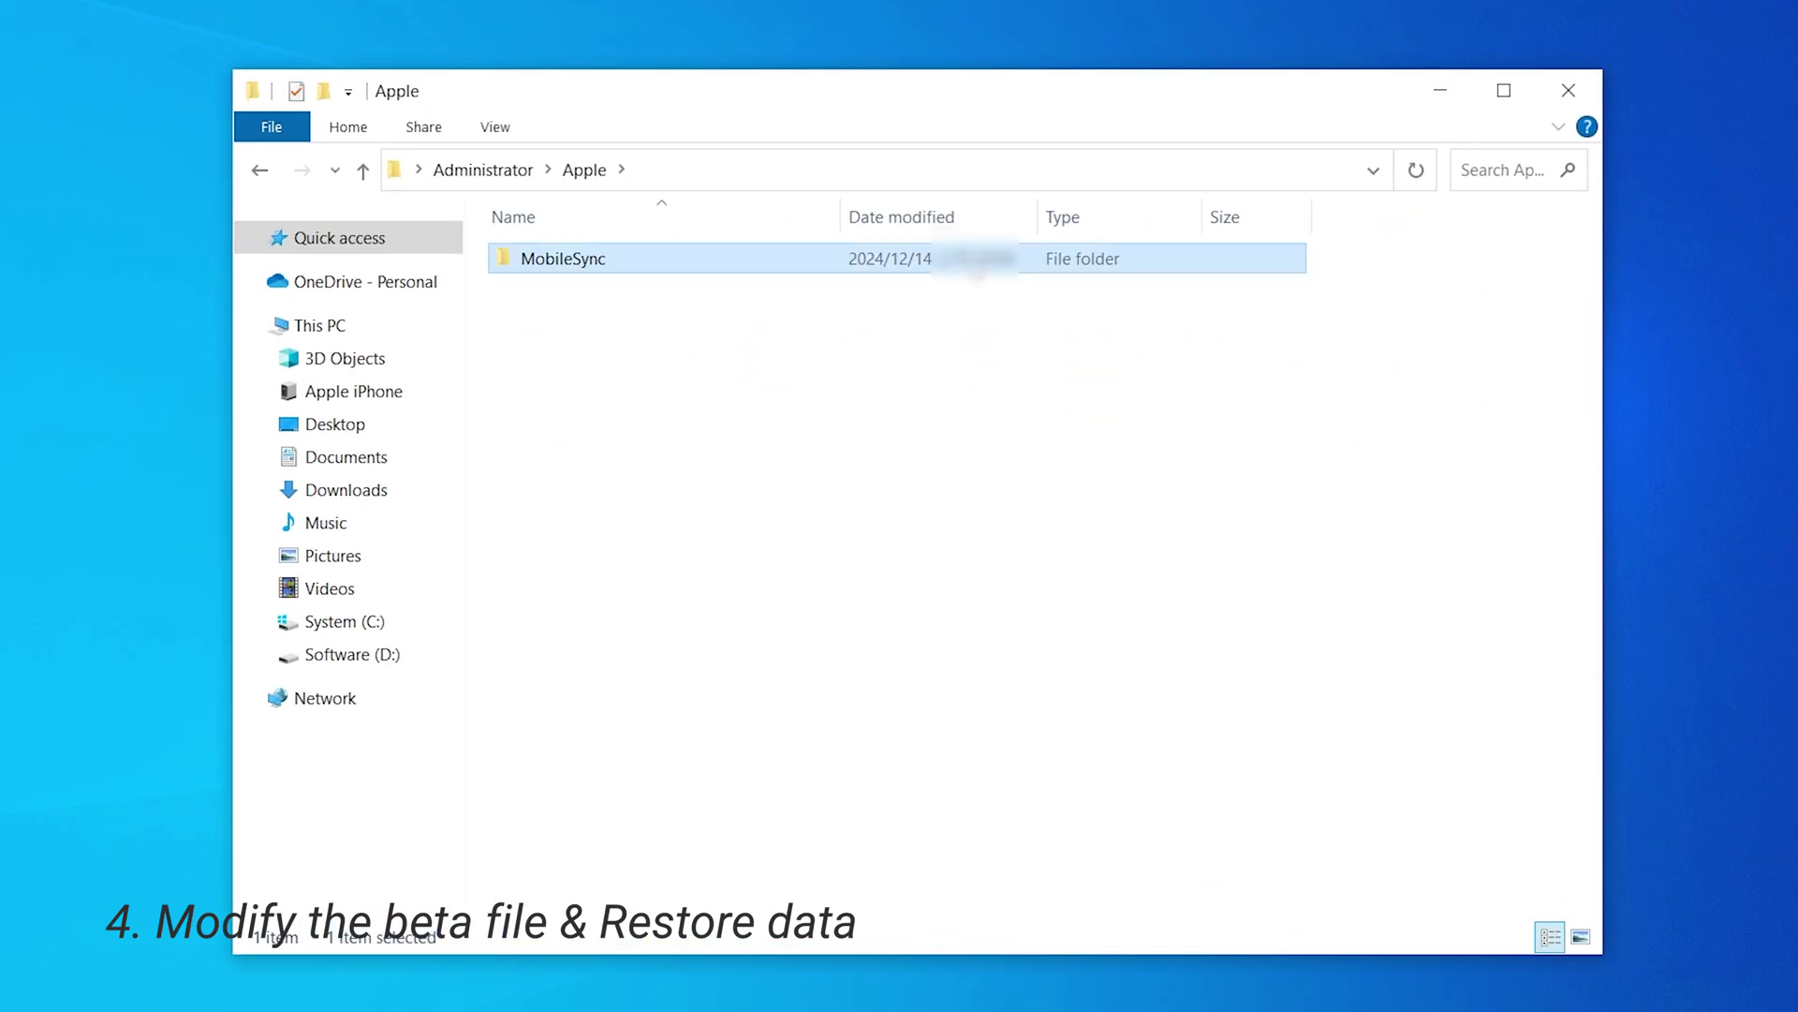
pyautogui.doubleClick(974, 260)
pyautogui.doubleClick(974, 260)
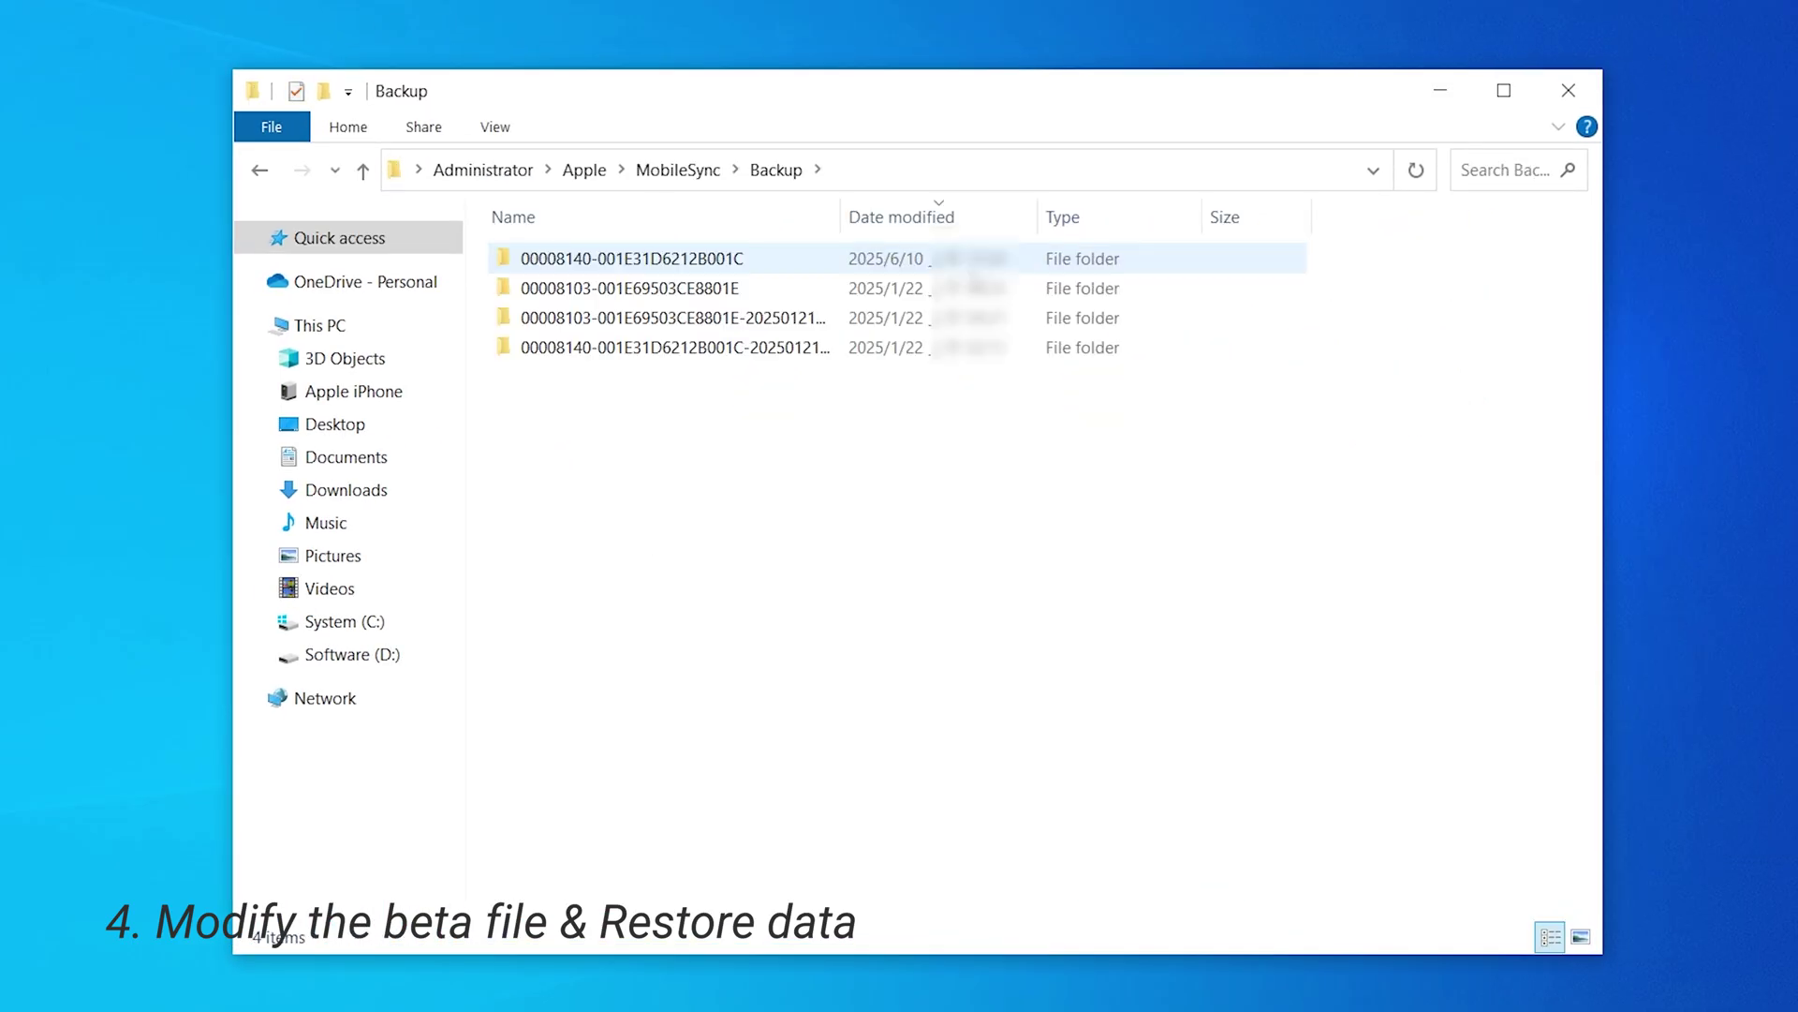
pyautogui.doubleClick(906, 262)
# - Open the backup's Info.plist file with Notepad
pyautogui.scroll(-10, 907, 265)
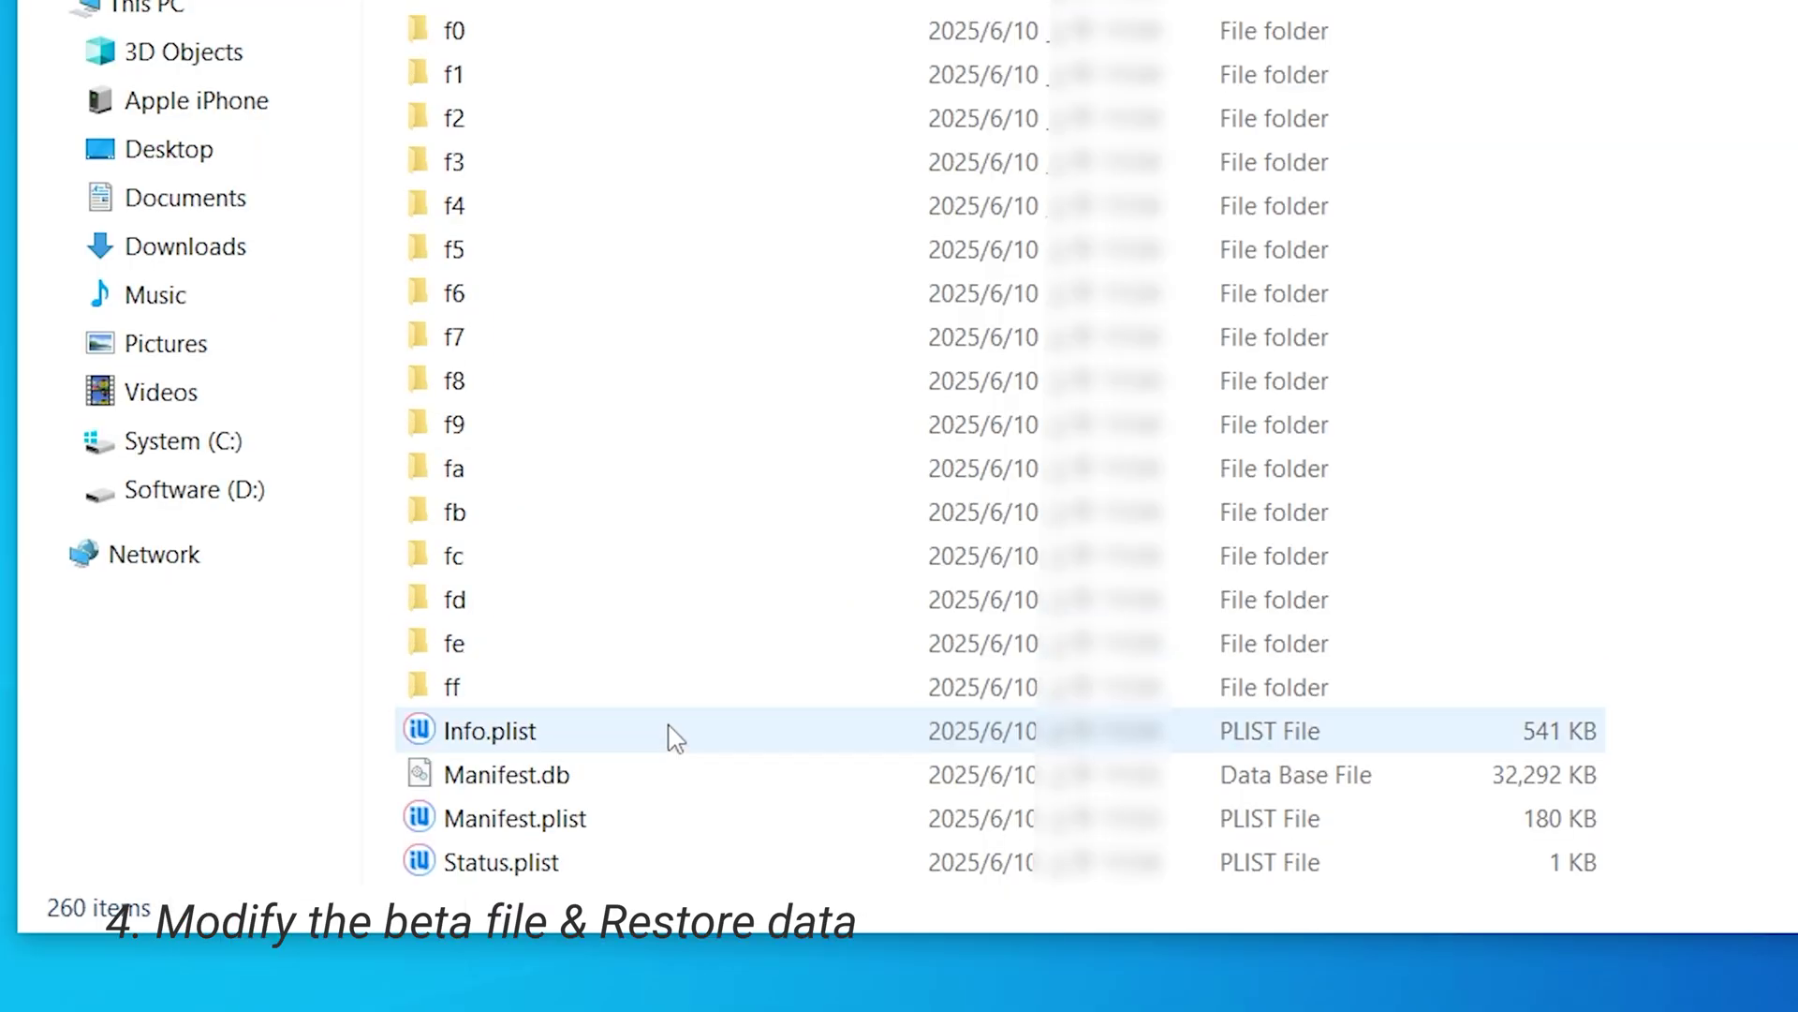
pyautogui.rightClick(670, 732)
pyautogui.click(646, 741)
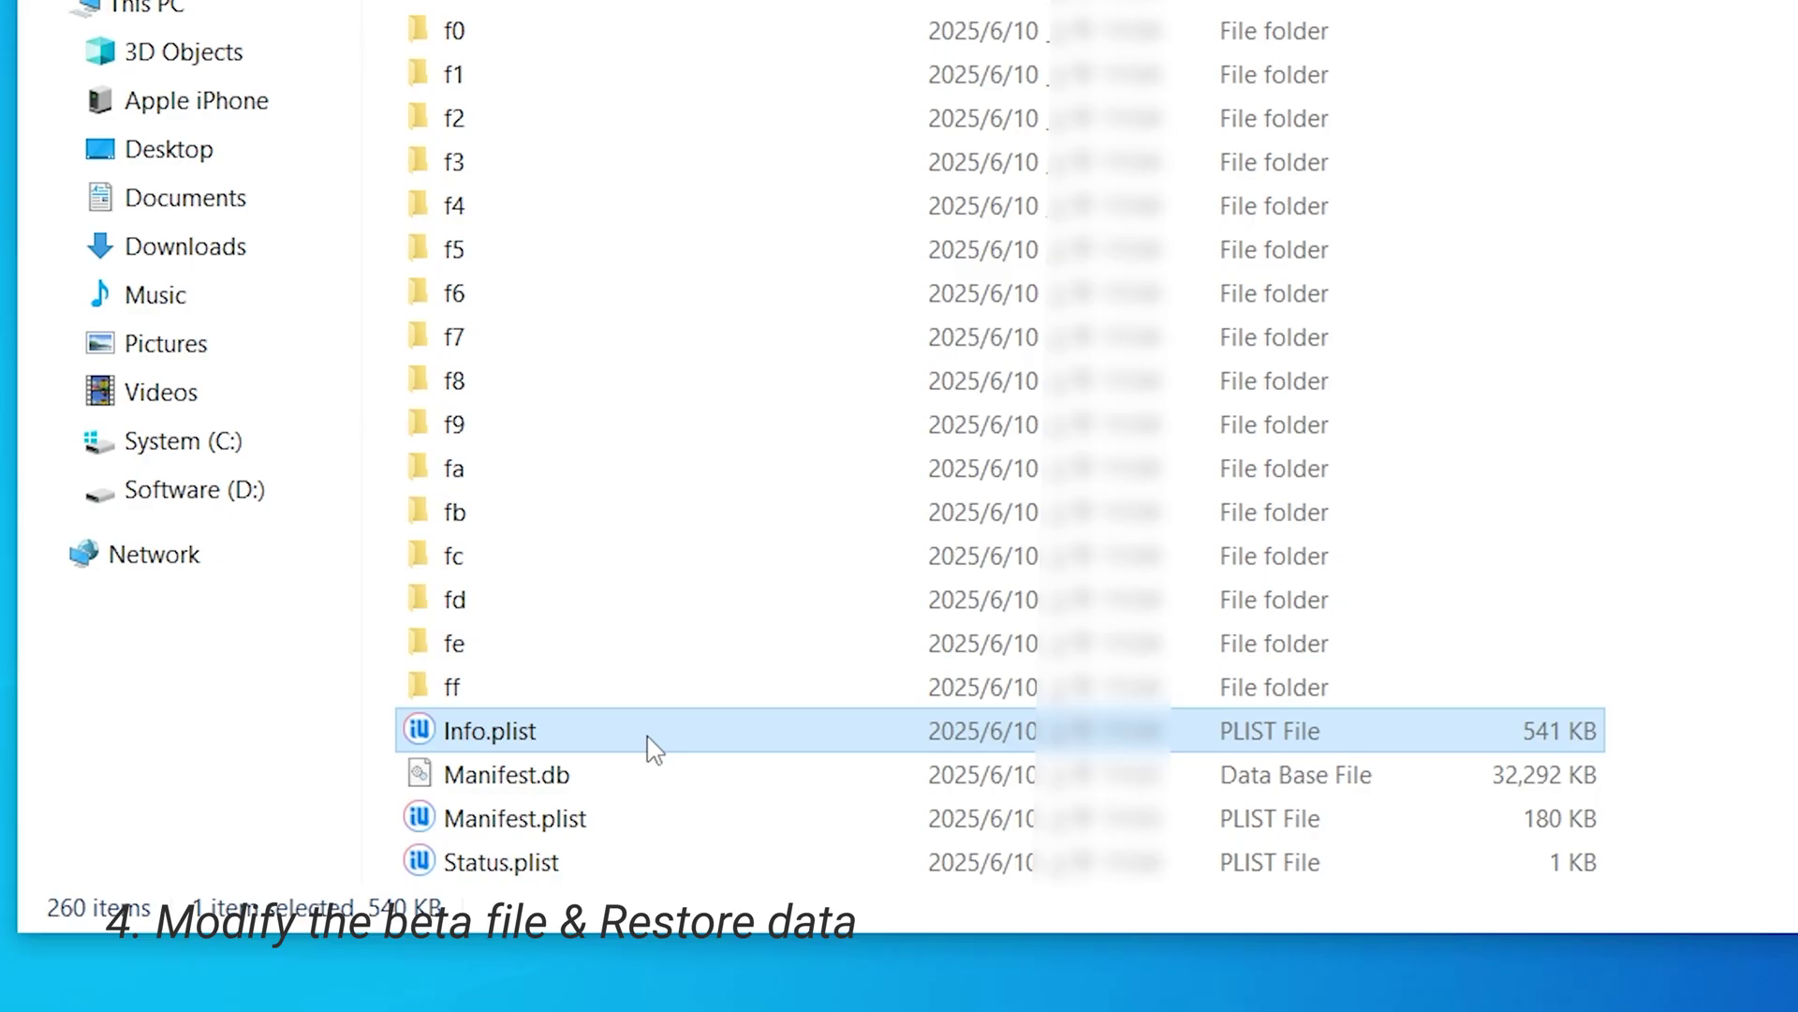
pyautogui.rightClick(650, 733)
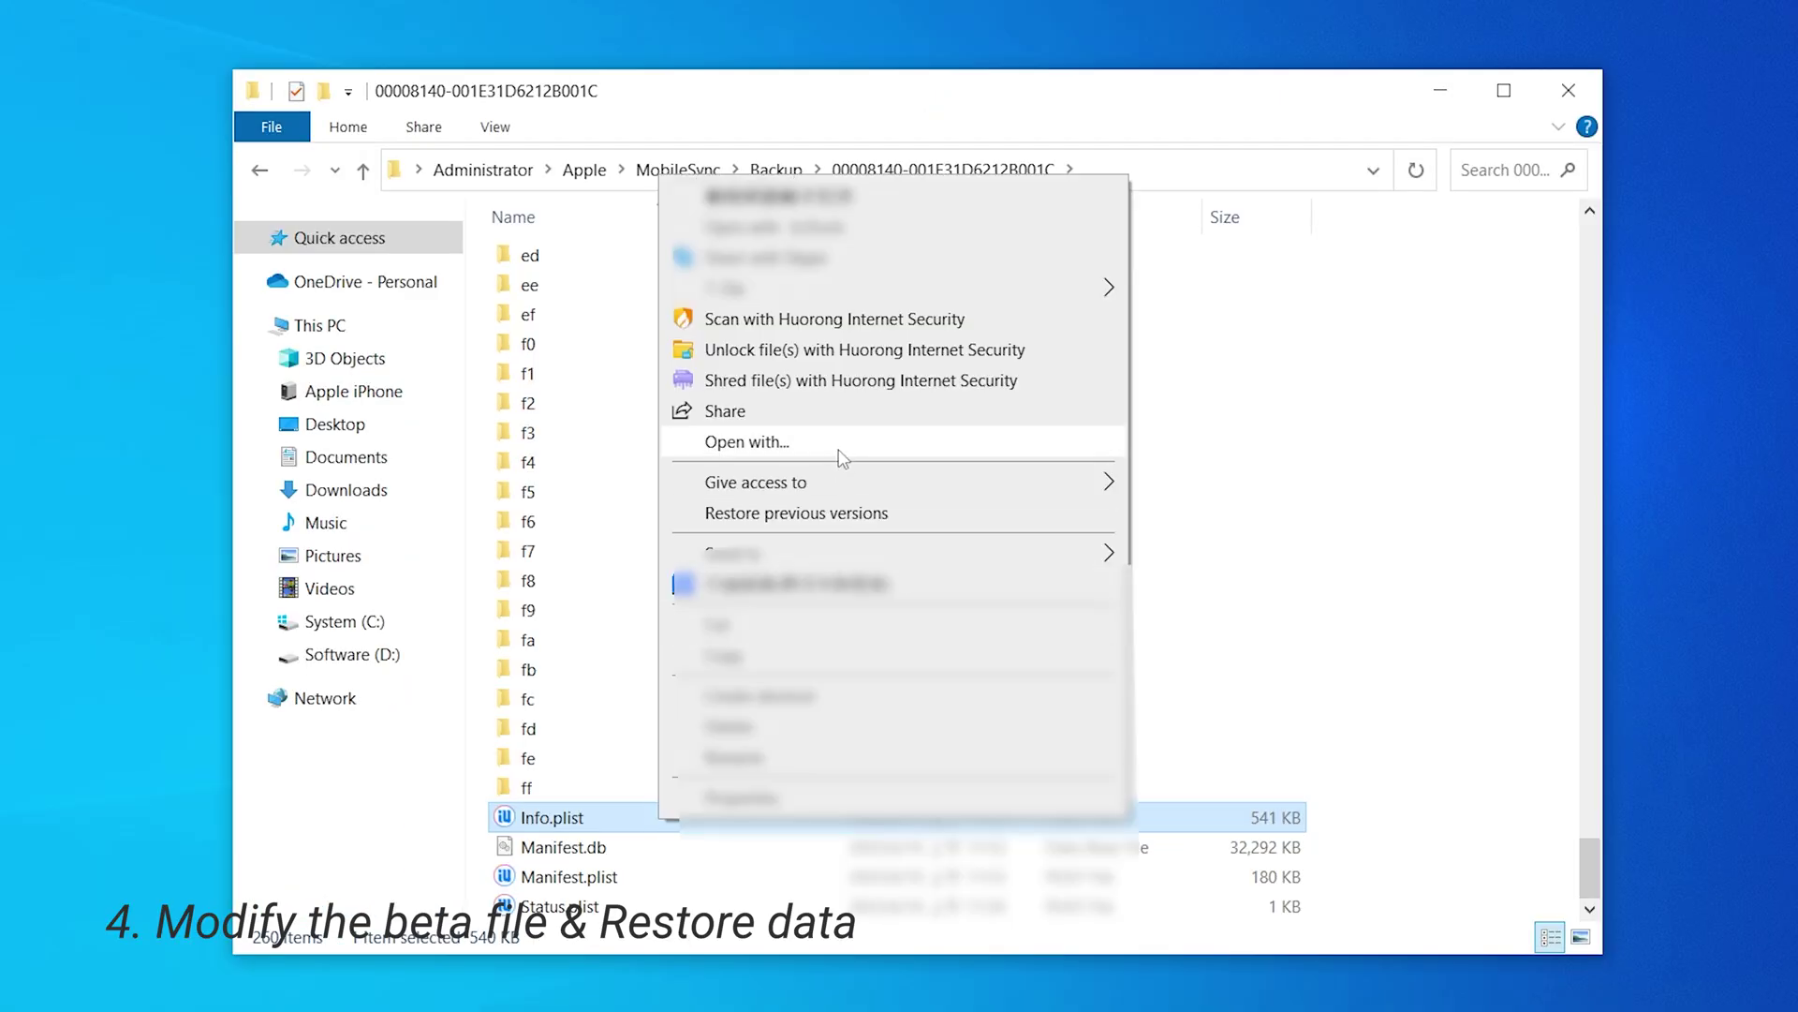
pyautogui.click(840, 451)
pyautogui.click(766, 412)
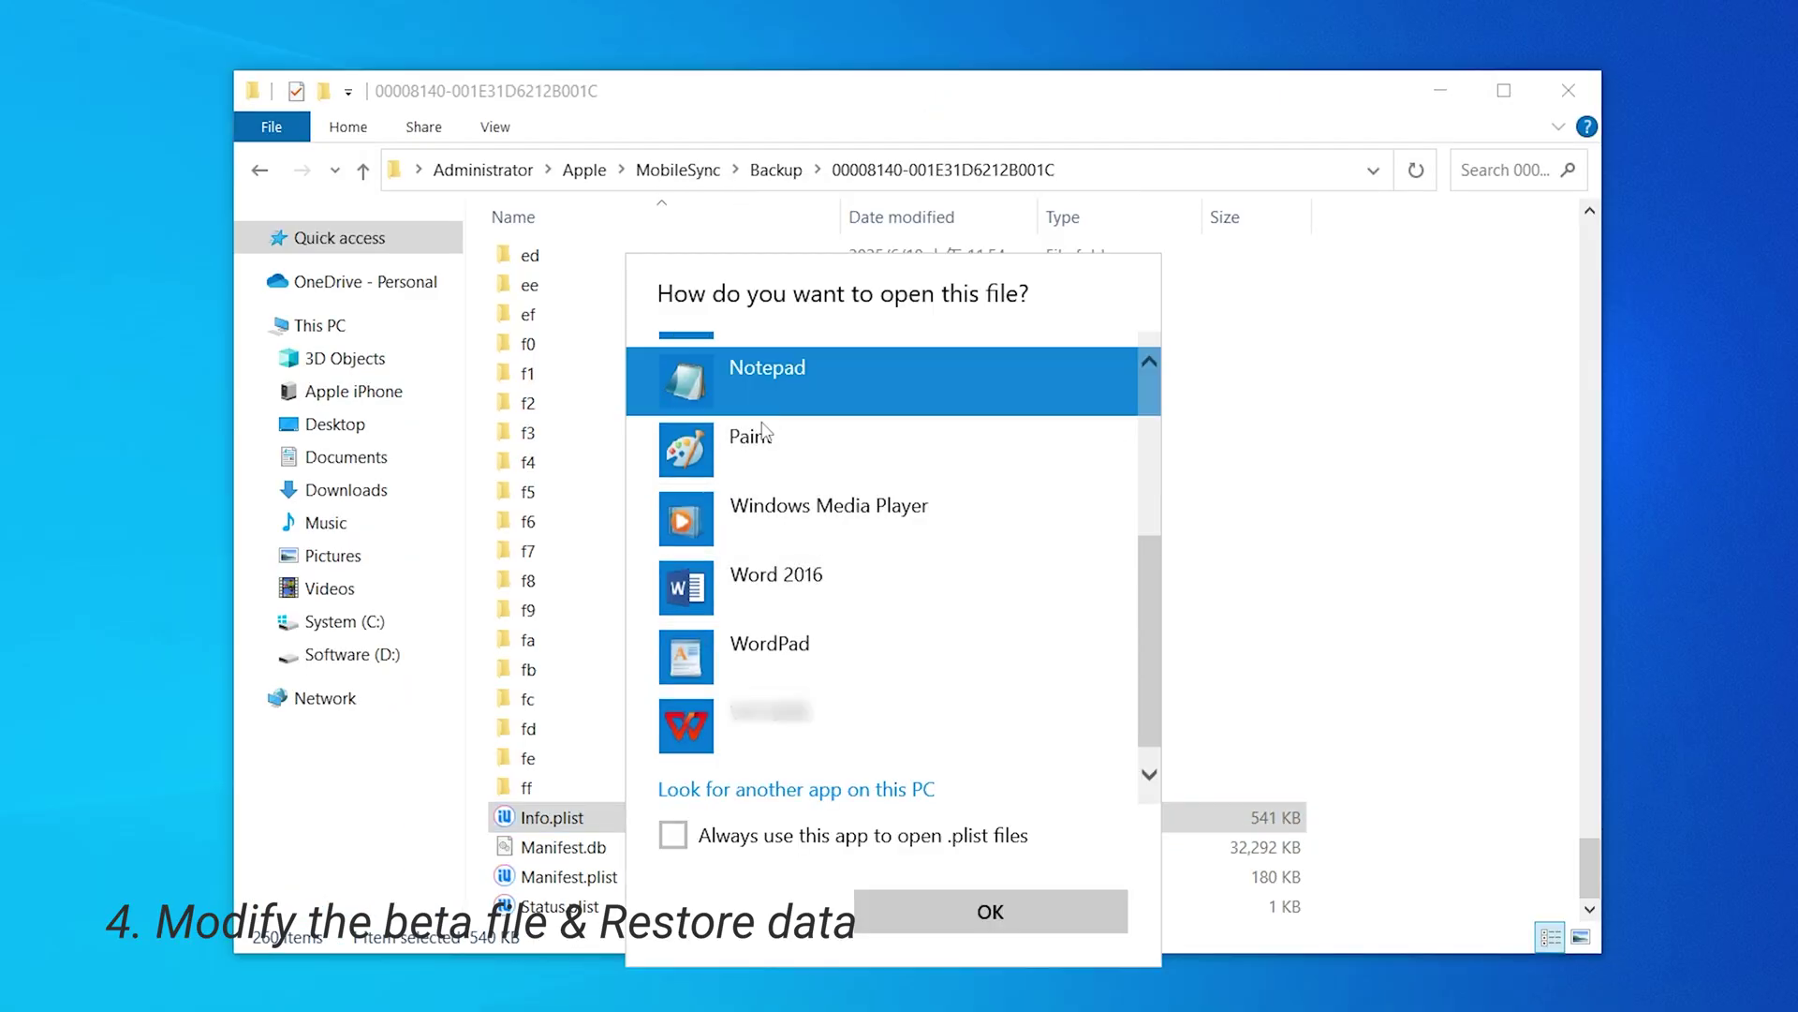
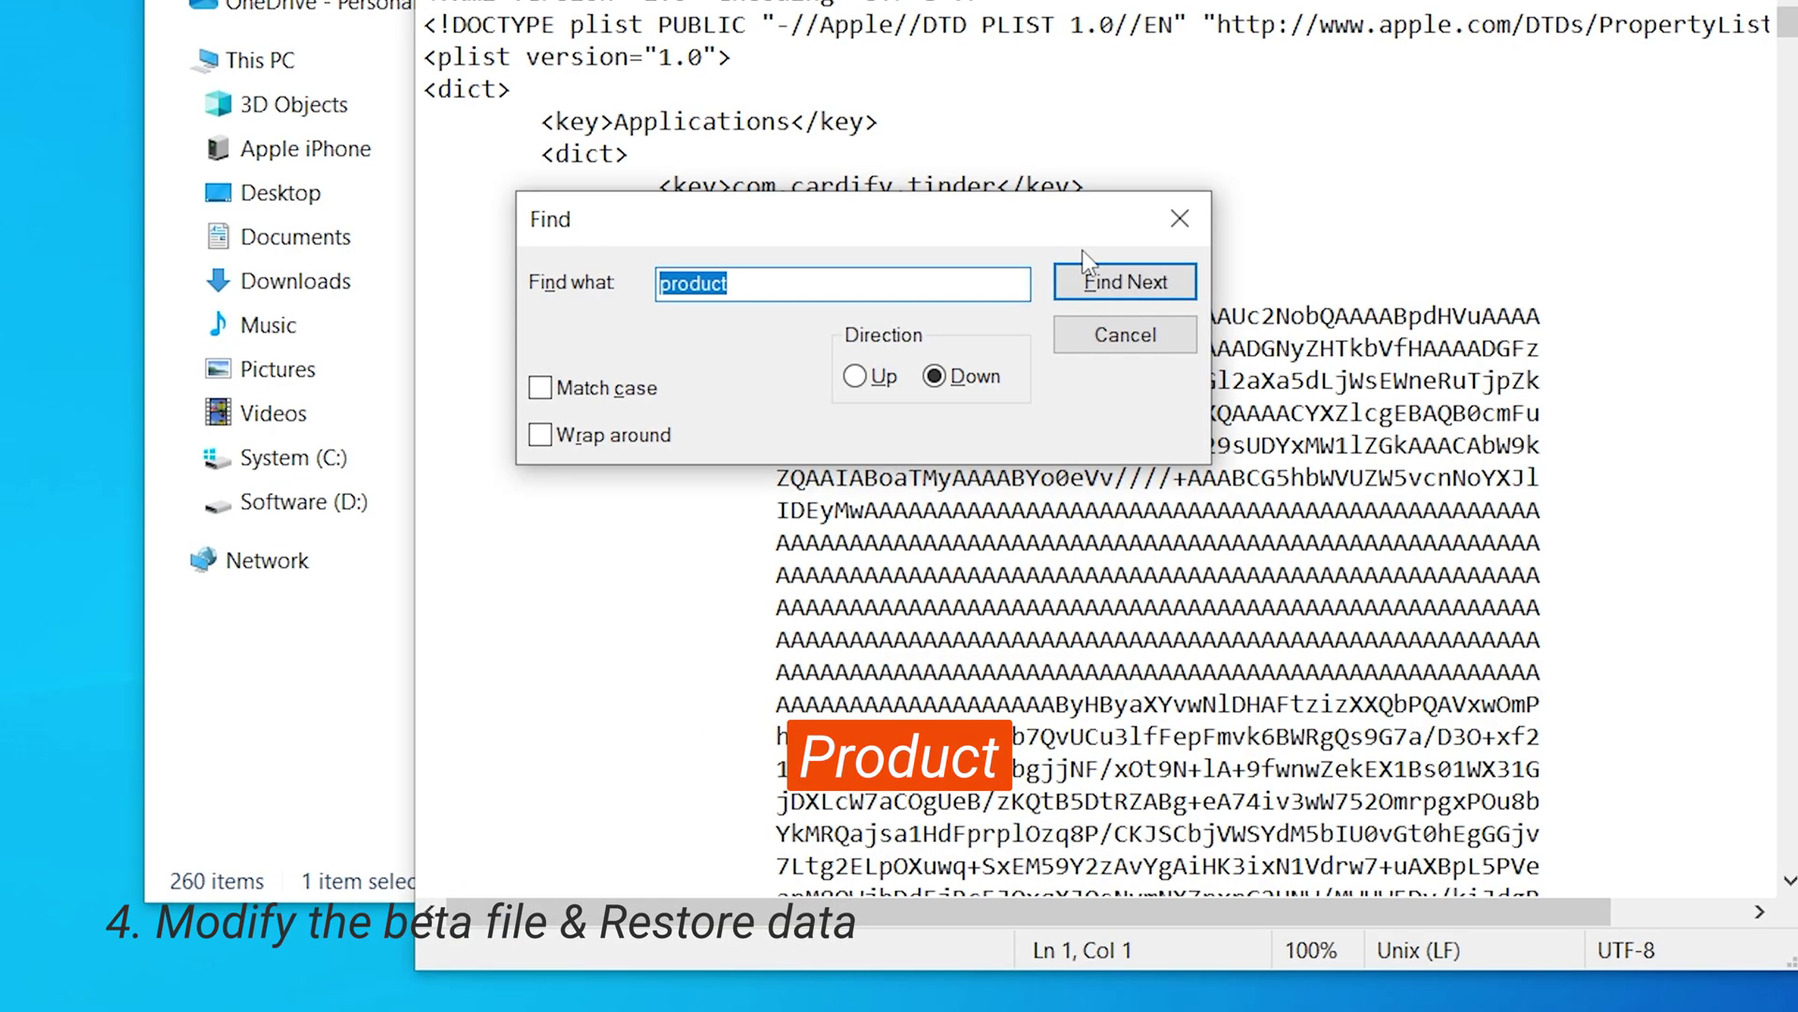
# - Find 'product' in Info.plist and go to the Product Version line showing 26.0
pyautogui.click(1109, 294)
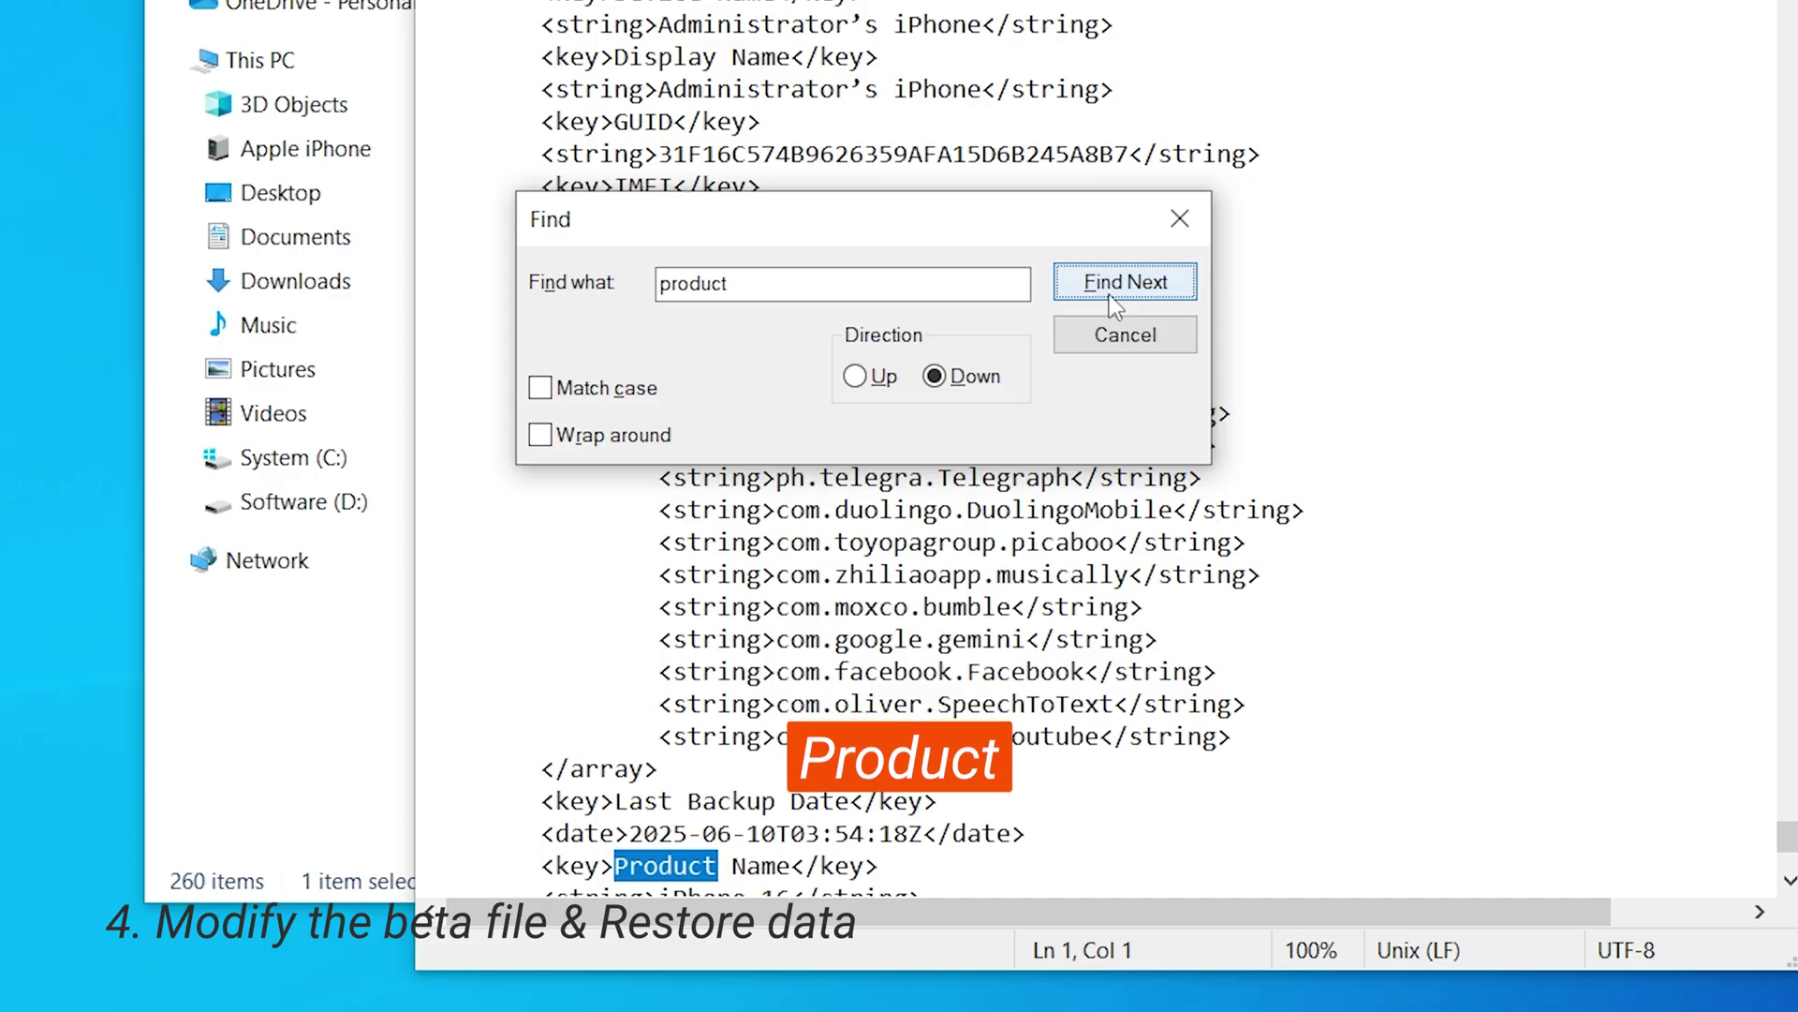
pyautogui.scroll(-2, 1209, 663)
pyautogui.click(703, 639)
pyautogui.moveTo(852, 221); pyautogui.dragTo(901, 82)
pyautogui.tripleClick(896, 639)
pyautogui.click(896, 639)
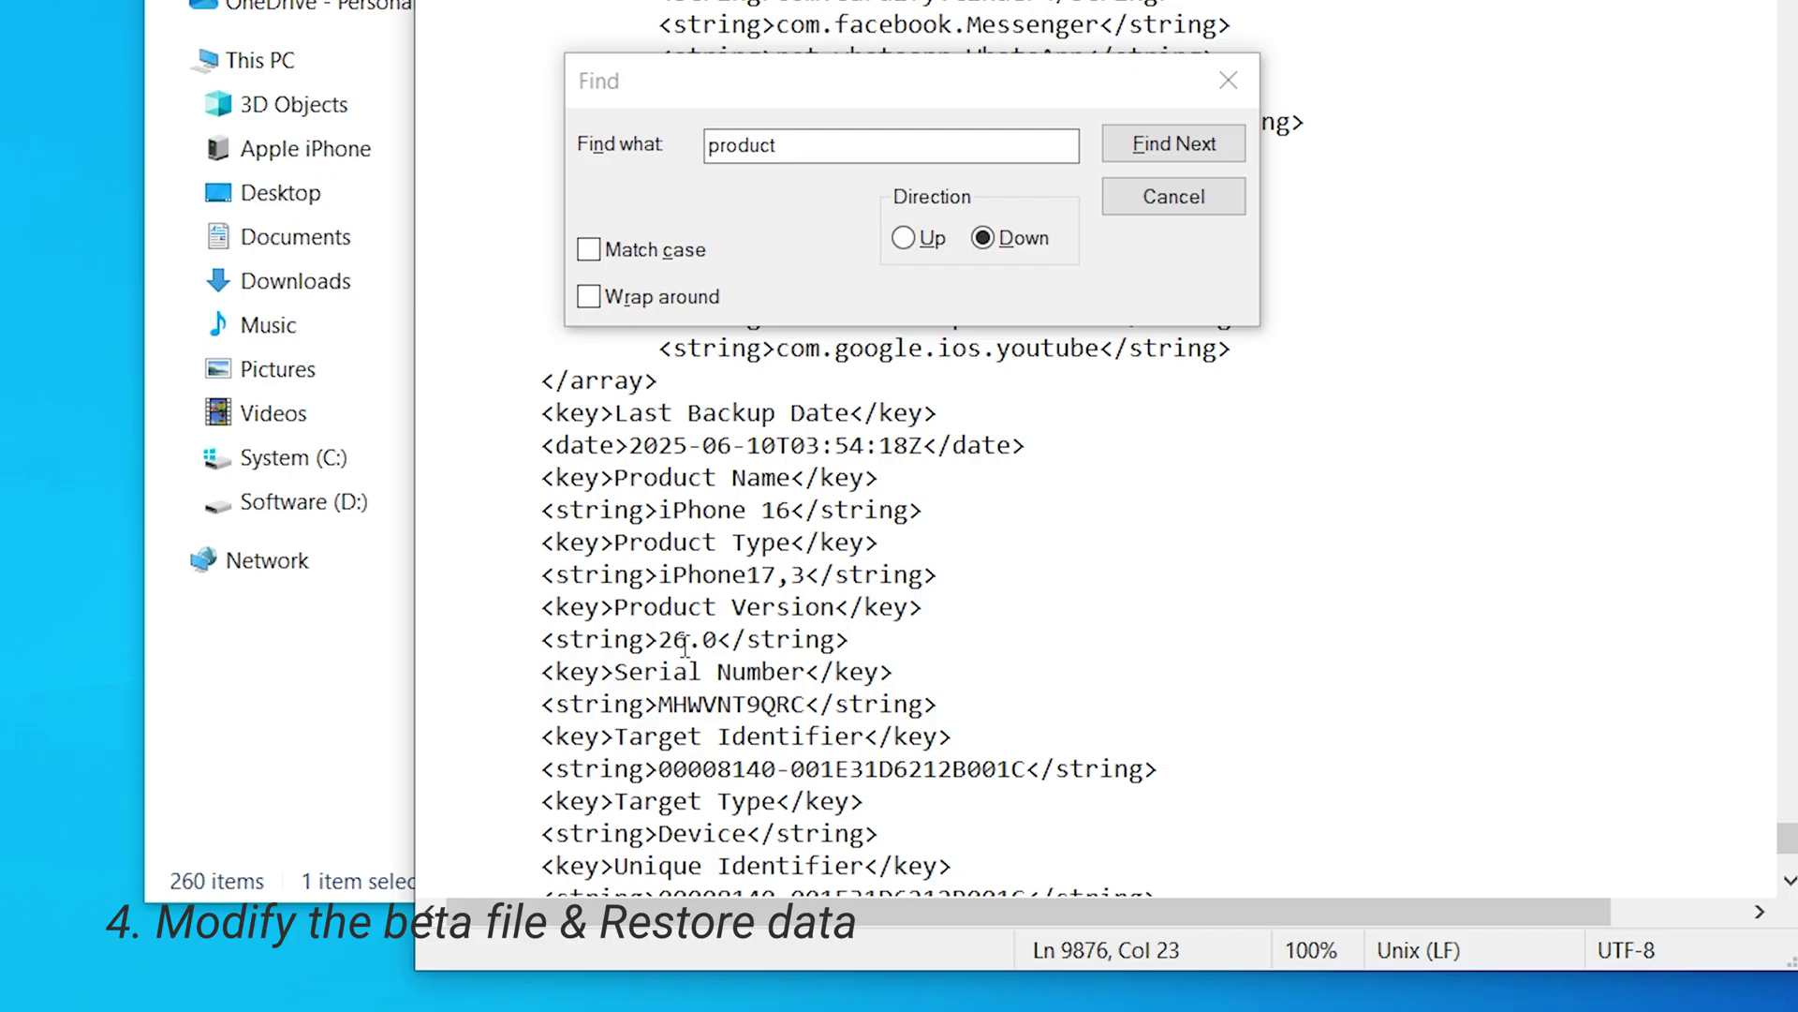
# - Replace the version 26.0 with 18.5, save Info.plist, and close the Find dialog
pyautogui.moveTo(716, 639); pyautogui.dragTo(674, 639)
pyautogui.write('18.5')
pyautogui.hotkey('ctrl', 's')
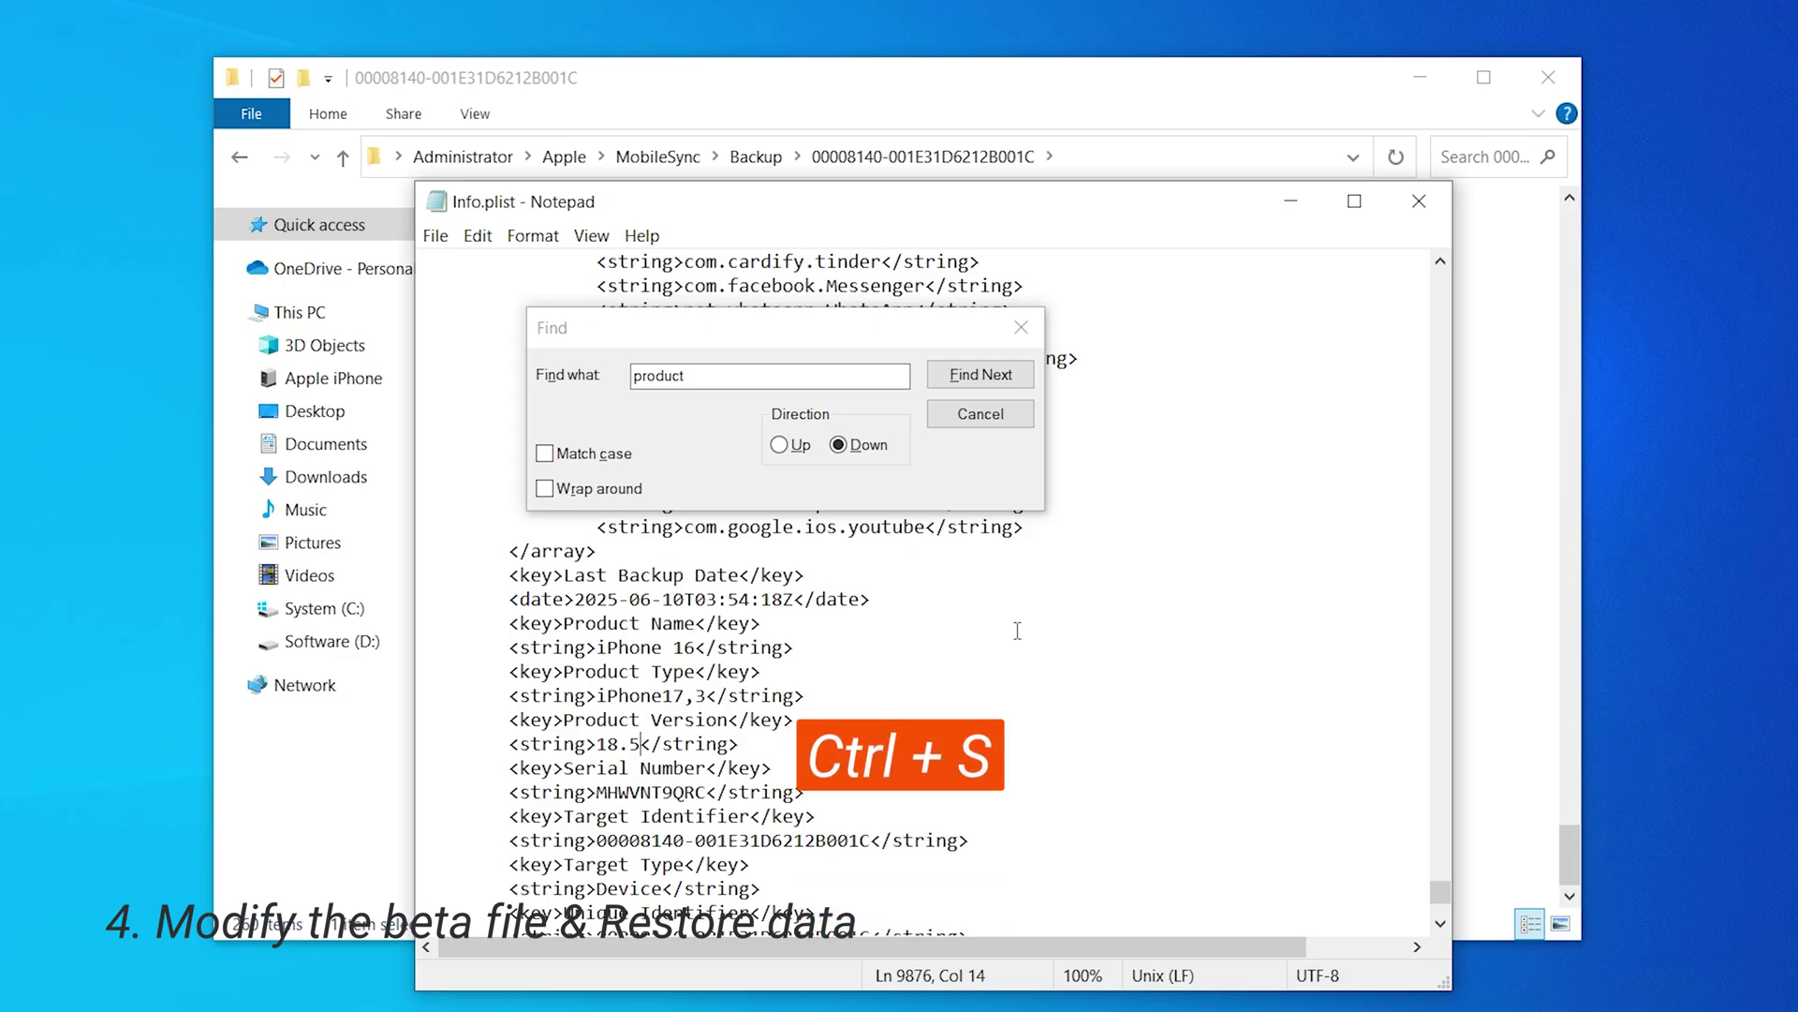
pyautogui.click(1021, 327)
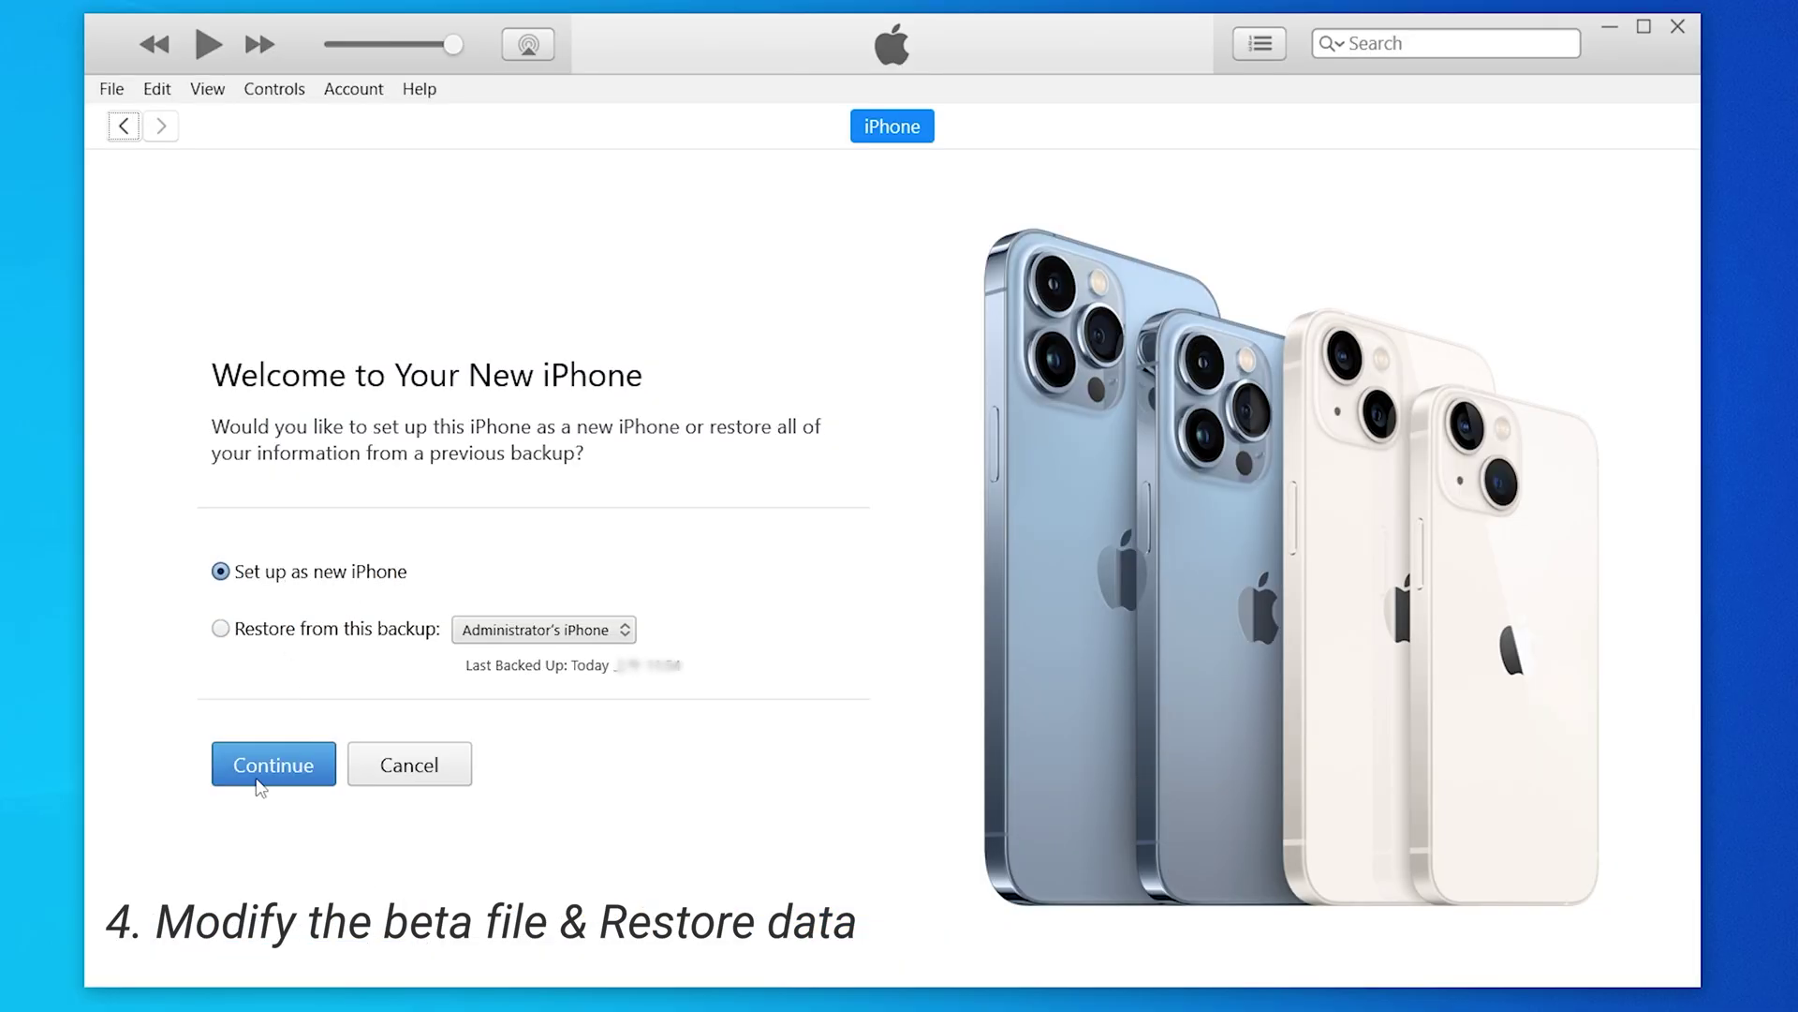
# - Get past the welcome screen and restore the iPhone from the most recent backup
pyautogui.click(259, 785)
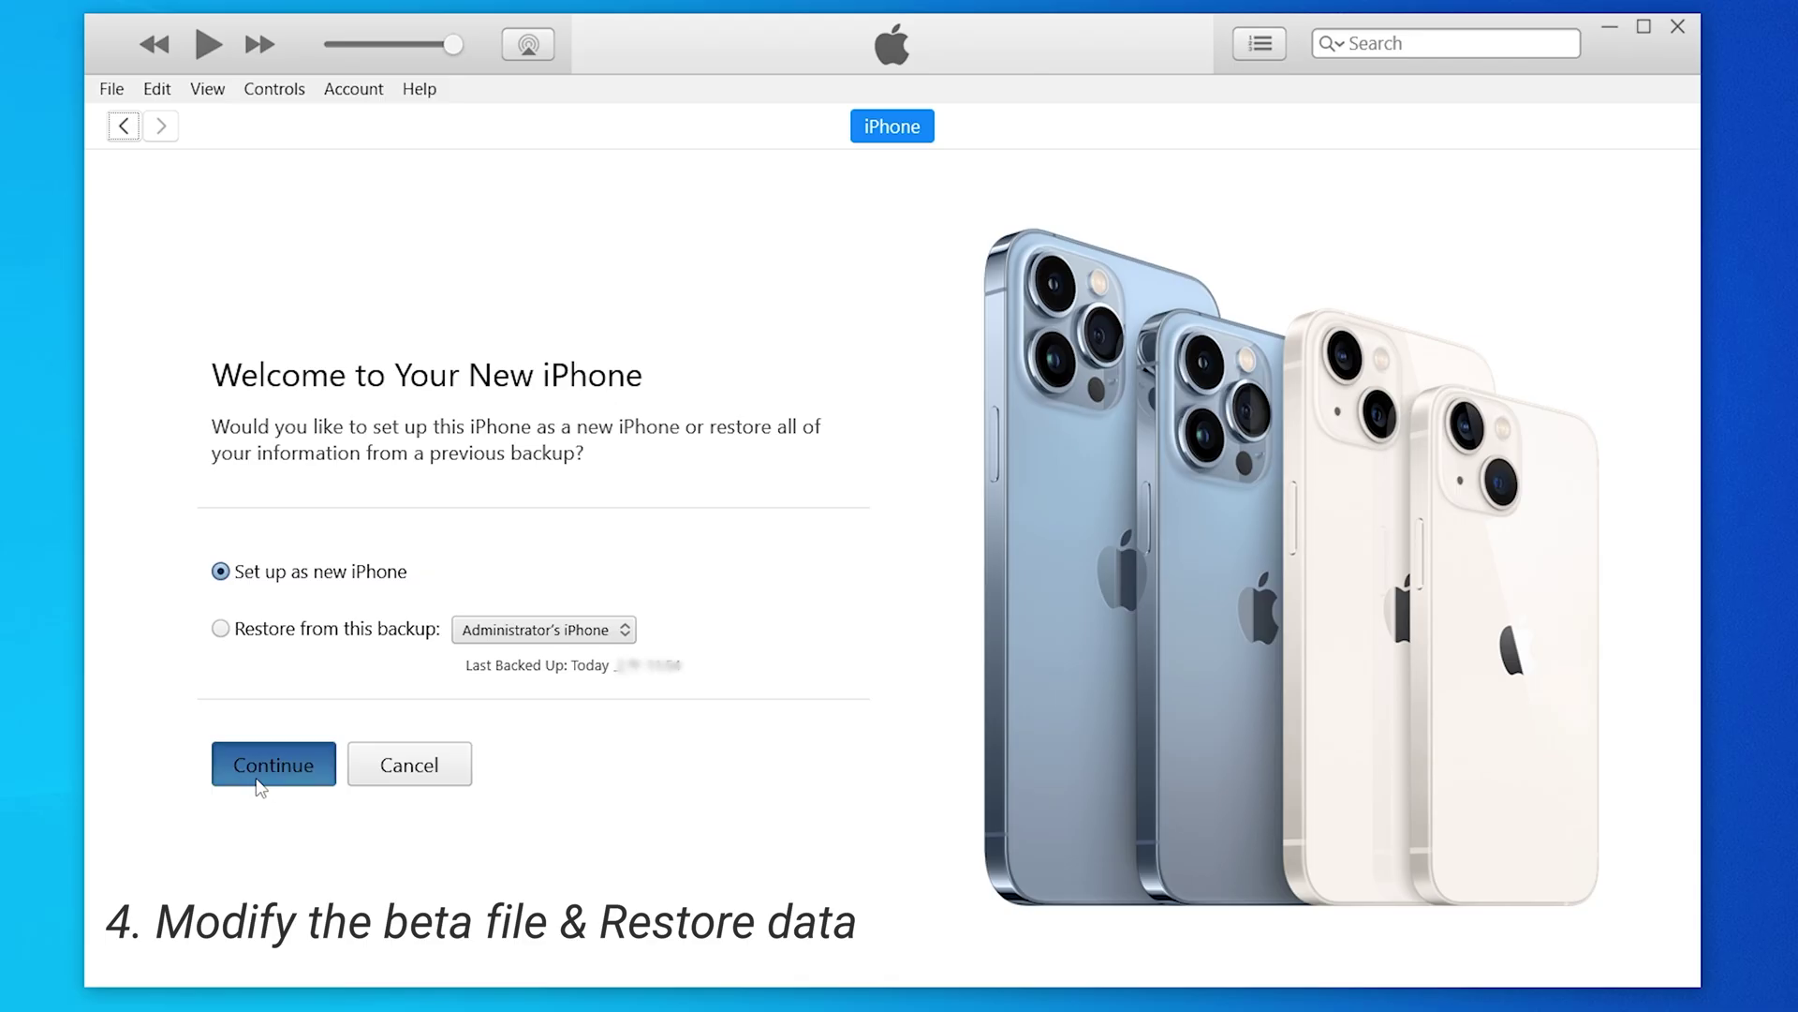
pyautogui.click(294, 671)
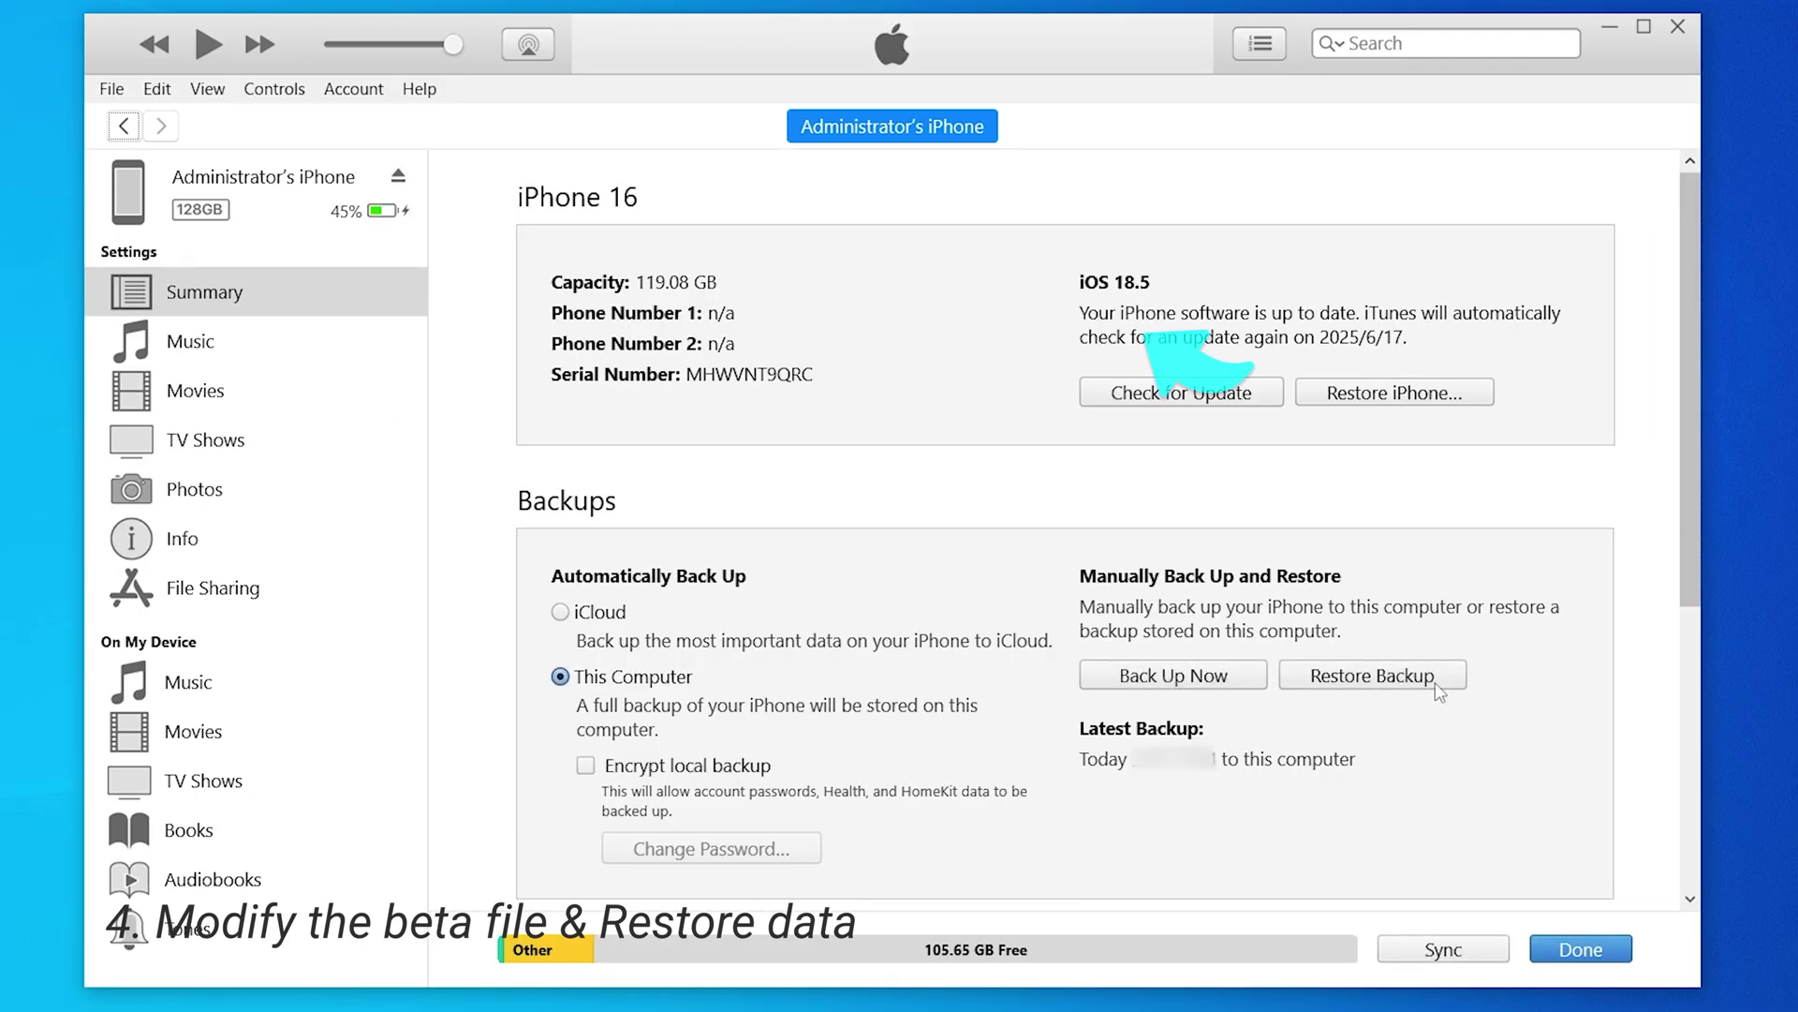
pyautogui.click(1373, 676)
pyautogui.click(1049, 369)
pyautogui.click(1041, 400)
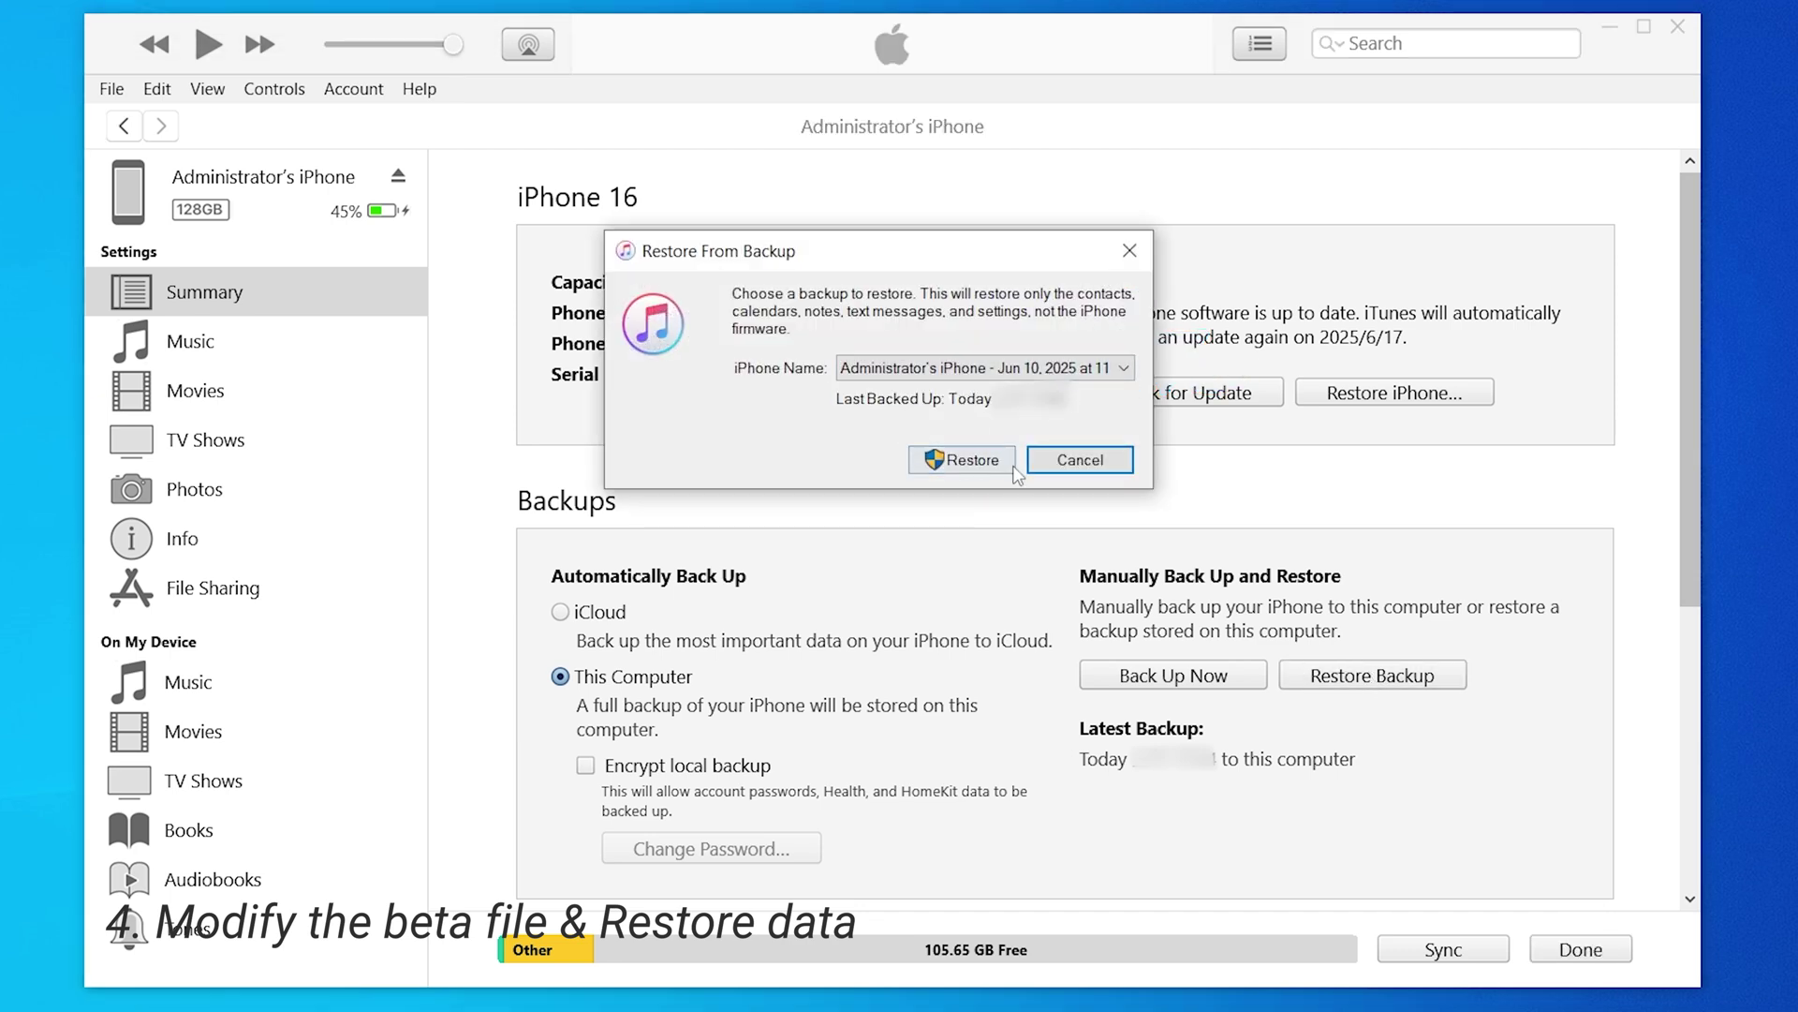
pyautogui.click(992, 464)
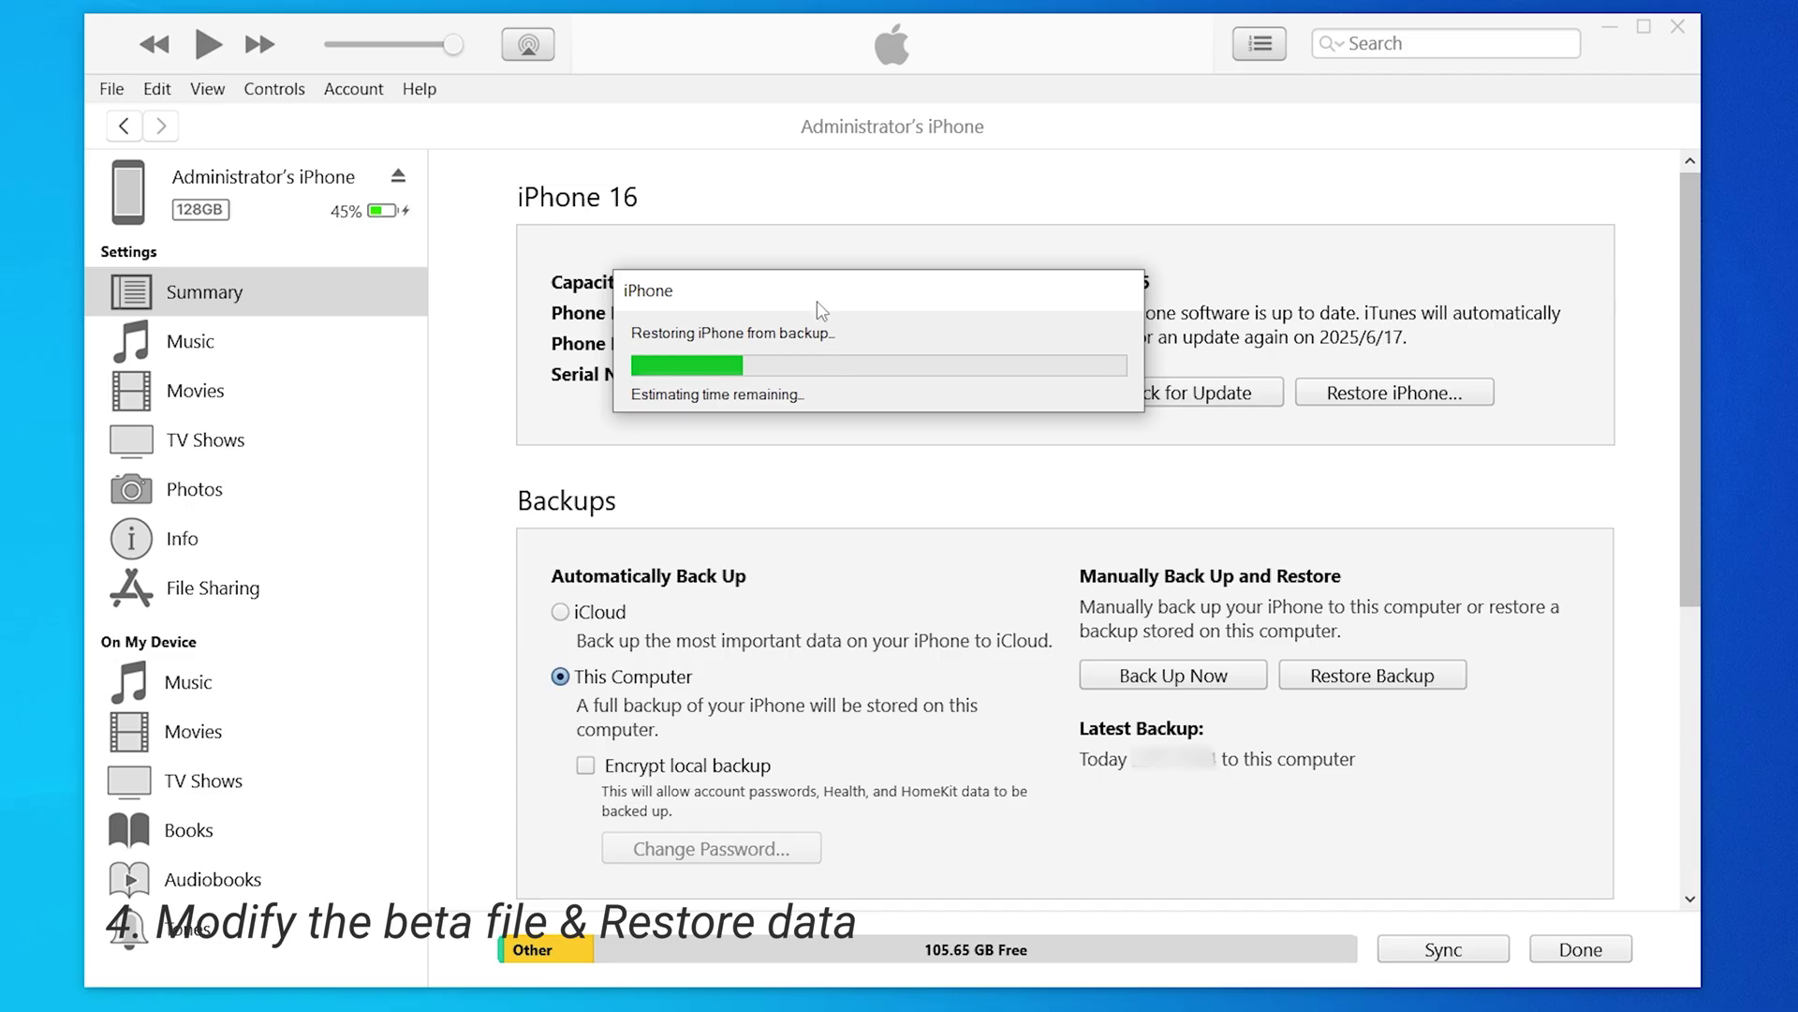
pyautogui.moveTo(823, 317); pyautogui.dragTo(787, 359)
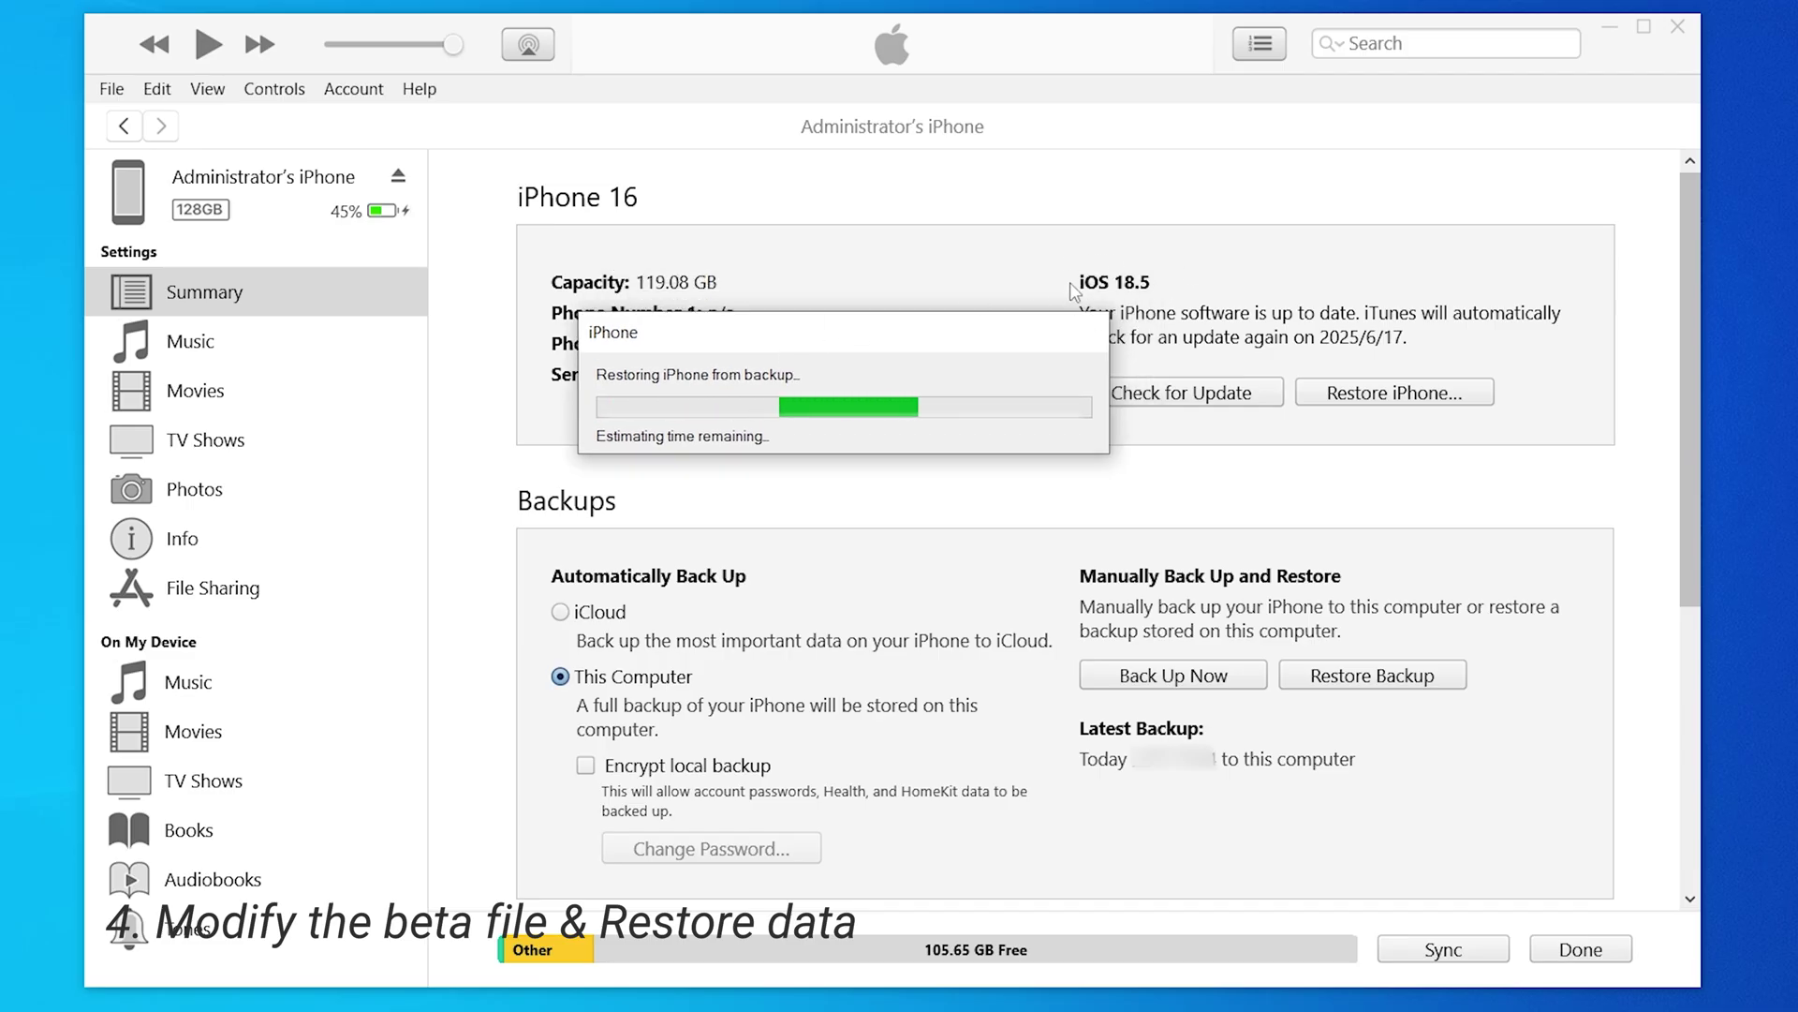